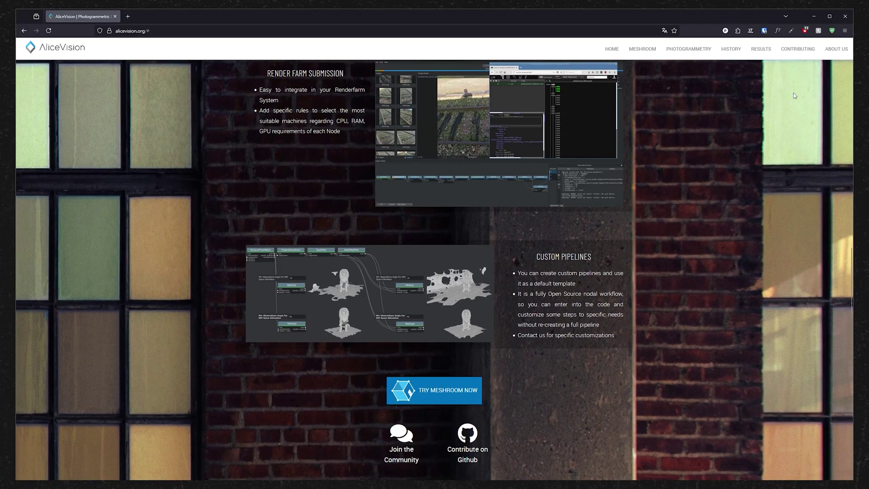
{"action": "scroll", "coordinate": [793, 93], "scroll_direction": "down", "scroll_amount": 5}
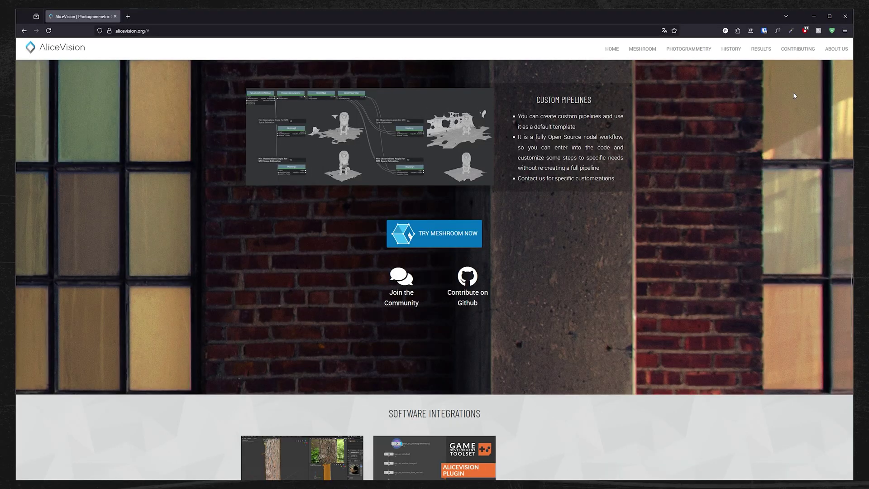
{"action": "scroll", "coordinate": [794, 95], "scroll_direction": "down", "scroll_amount": 3}
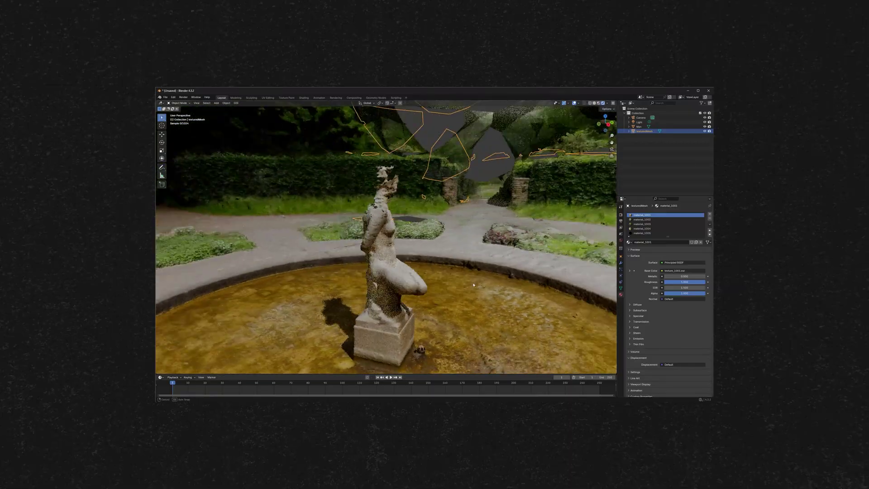
Orbit the viewport around the textured fountain statue scan.
{"action": "middle_click_drag", "start_coordinate": [496, 285], "coordinate": [475, 292]}
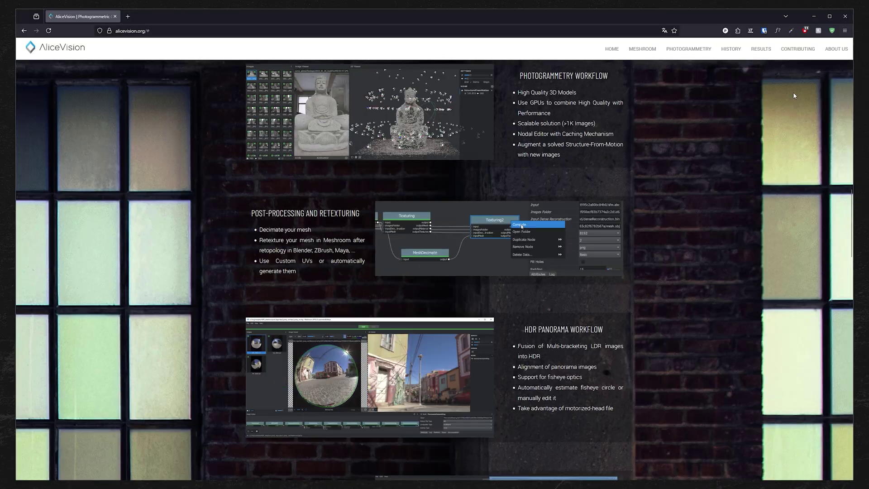
Scroll to Project Activity and download the Meshroom-2023.3.0-win64.zip release.
{"action": "scroll", "coordinate": [794, 93], "scroll_direction": "down", "scroll_amount": 6}
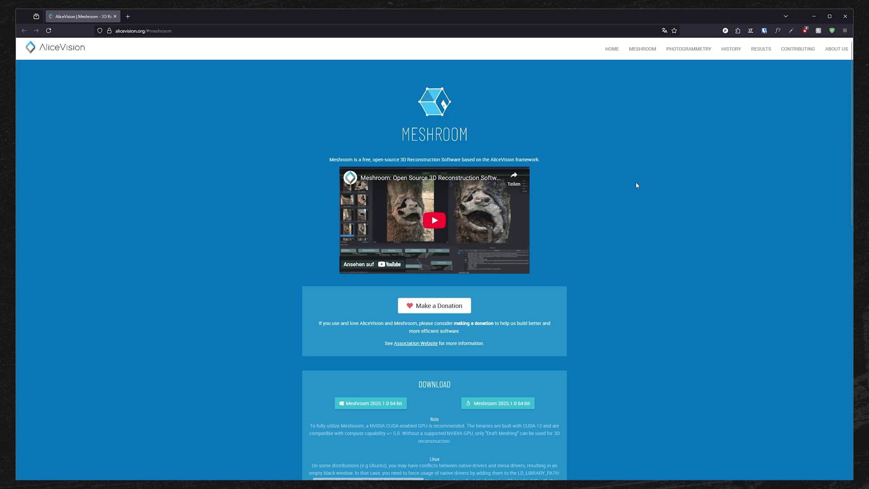
{"action": "scroll", "coordinate": [636, 185], "scroll_direction": "down", "scroll_amount": 3}
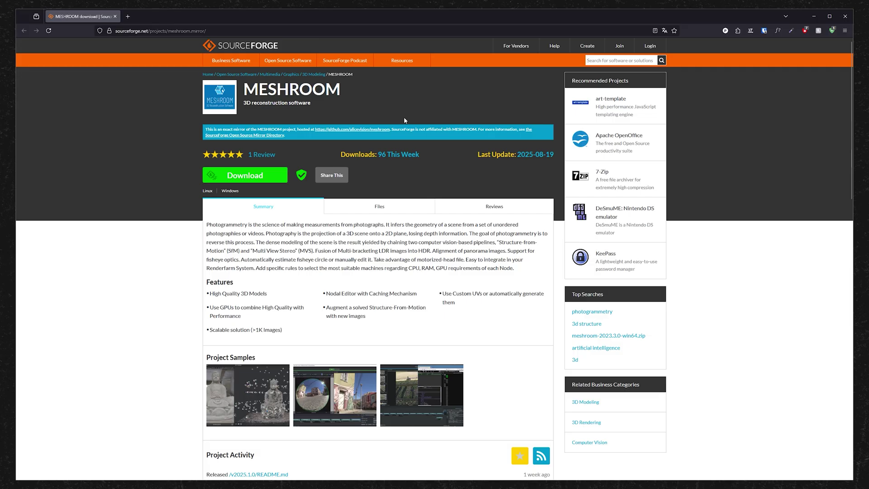
{"action": "scroll", "coordinate": [361, 206], "scroll_direction": "down", "scroll_amount": 5}
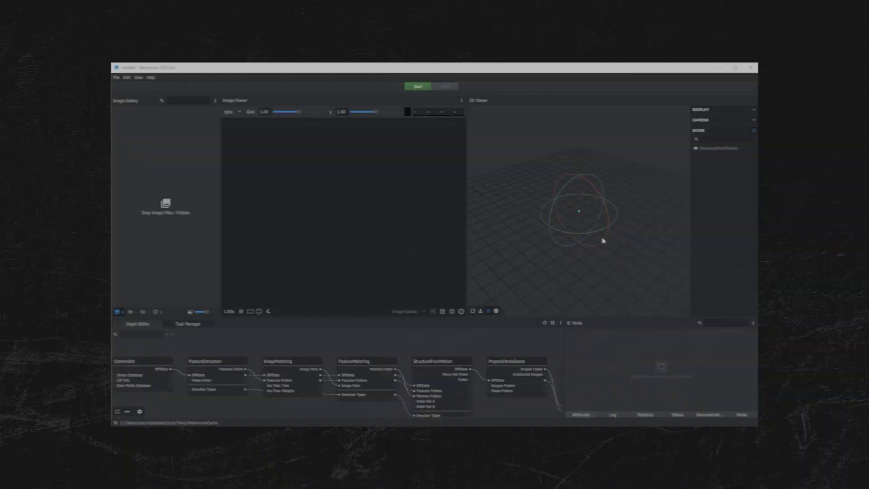
{"action": "left_click", "coordinate": [374, 352]}
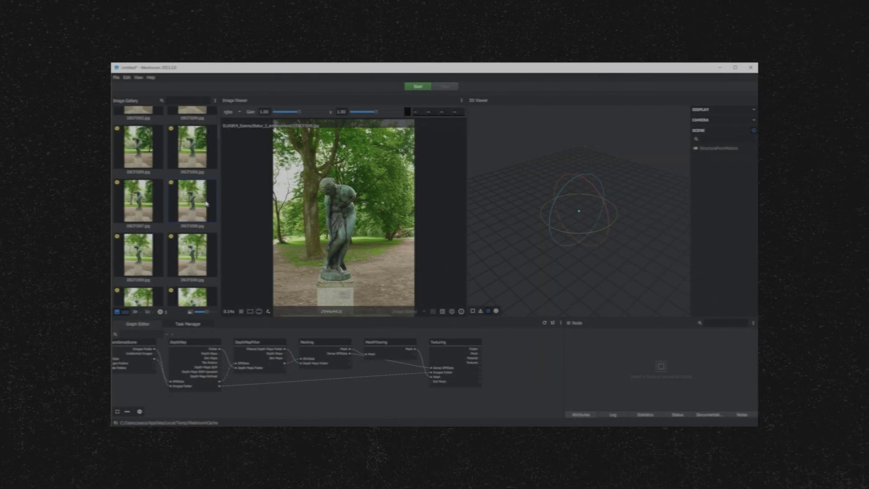
Save, then launch Meshroom.exe from the extracted Meshroom-2023.3.0 folder.
{"action": "key", "text": "ctrl+s"}
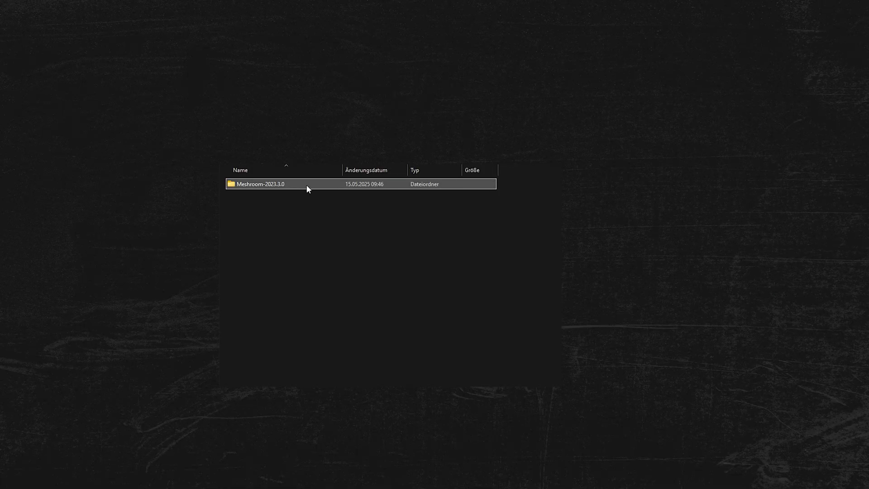
{"action": "double_click", "coordinate": [306, 184]}
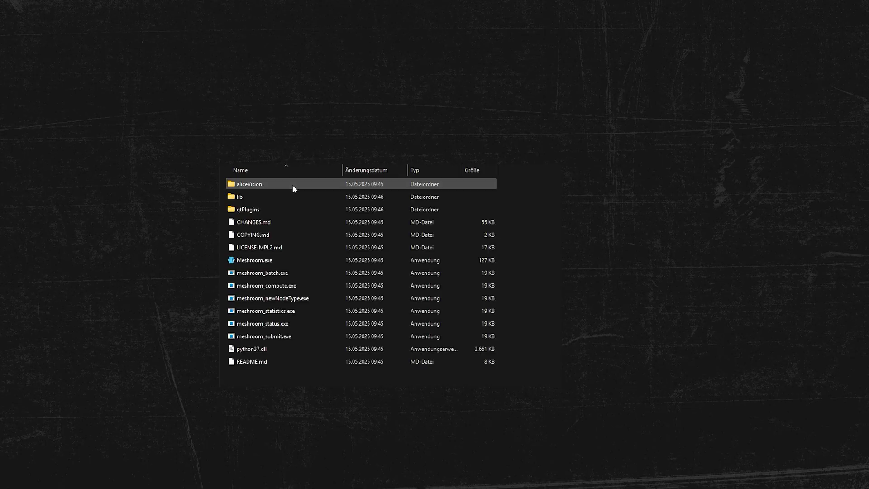
{"action": "left_click", "coordinate": [272, 260]}
{"action": "double_click", "coordinate": [271, 260]}
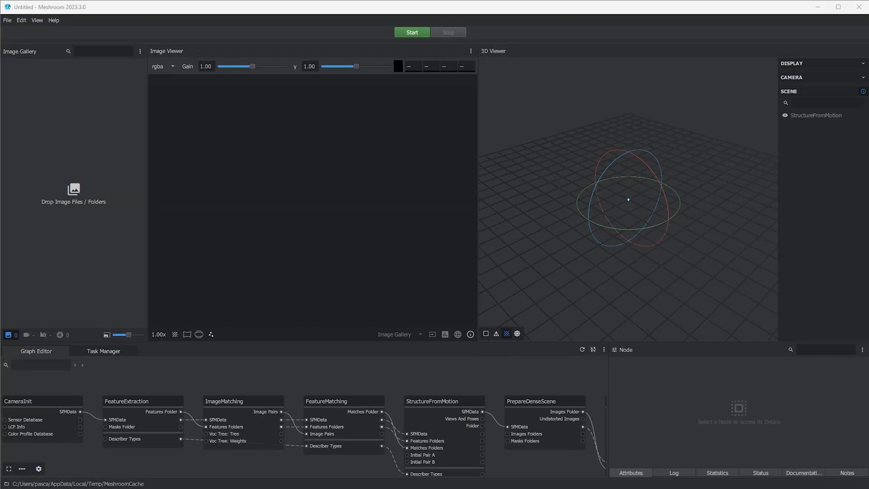
Select the Texturing node and set Texture Side to 8192 and Texture Downscale to 2.
{"action": "scroll", "coordinate": [444, 449], "scroll_direction": "down", "scroll_amount": 1}
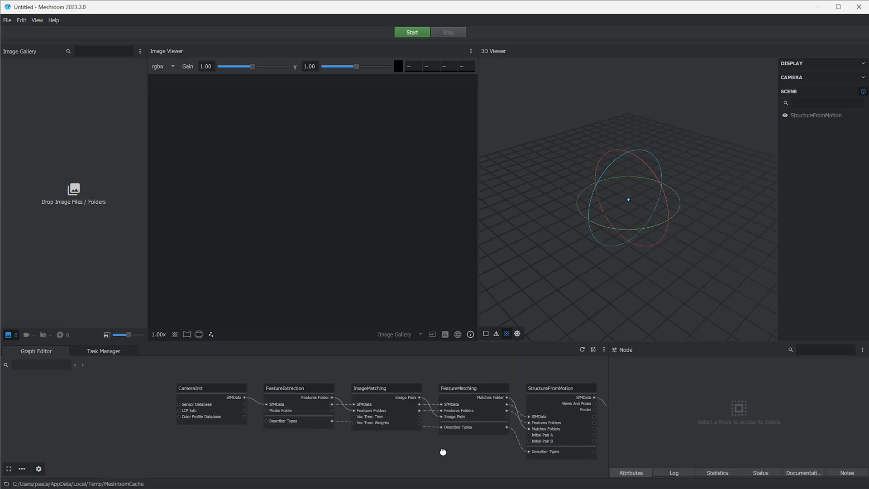
{"action": "middle_click_drag", "start_coordinate": [444, 450], "coordinate": [51, 442]}
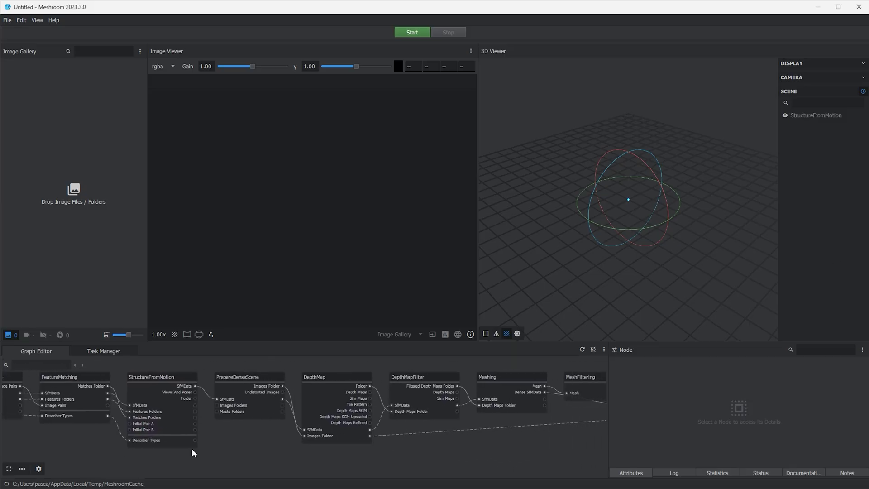
{"action": "middle_click_drag", "start_coordinate": [515, 435], "coordinate": [296, 437]}
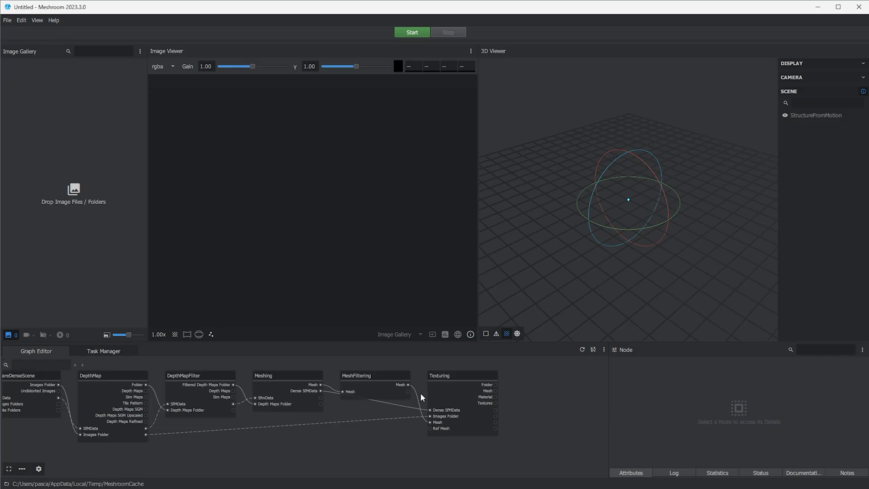
{"action": "left_click", "coordinate": [451, 382]}
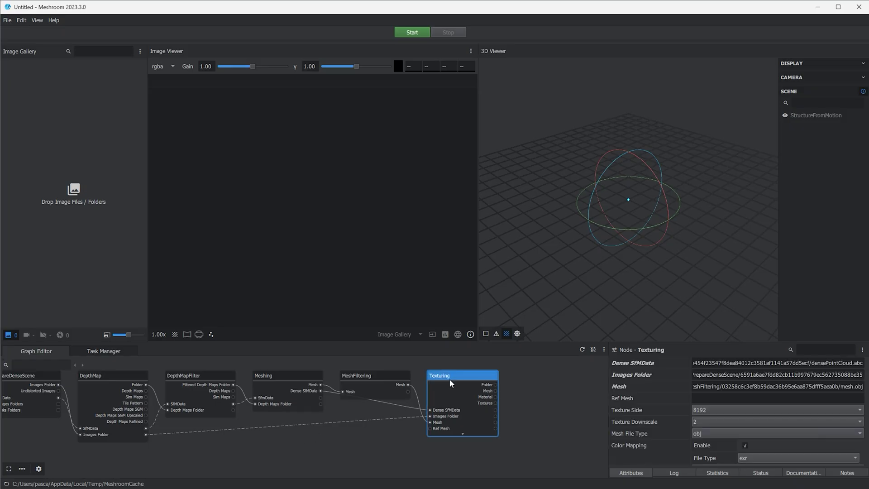
{"action": "left_click", "coordinate": [714, 412]}
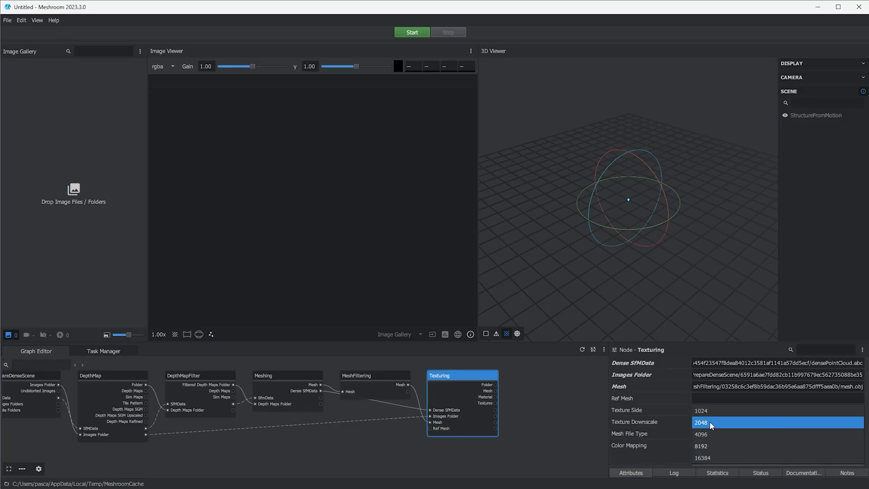
{"action": "left_click", "coordinate": [706, 446]}
{"action": "left_click", "coordinate": [703, 421]}
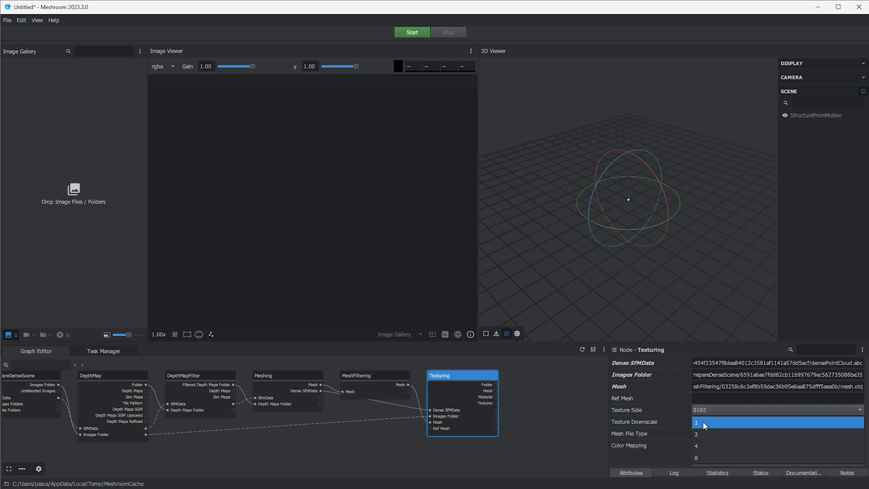
{"action": "left_click", "coordinate": [700, 434]}
{"action": "scroll", "coordinate": [699, 432], "scroll_direction": "down", "scroll_amount": 5}
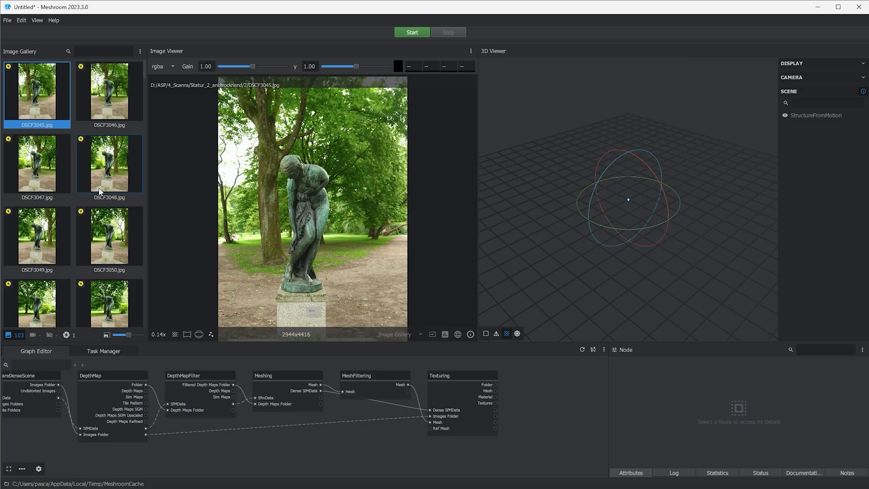
Drag all 103 JPGs from the Statur_2_anbtrocknend\2 folder into Meshroom's Image Gallery.
{"action": "scroll", "coordinate": [100, 192], "scroll_direction": "down", "scroll_amount": 5}
{"action": "mouse_move", "coordinate": [81, 141]}
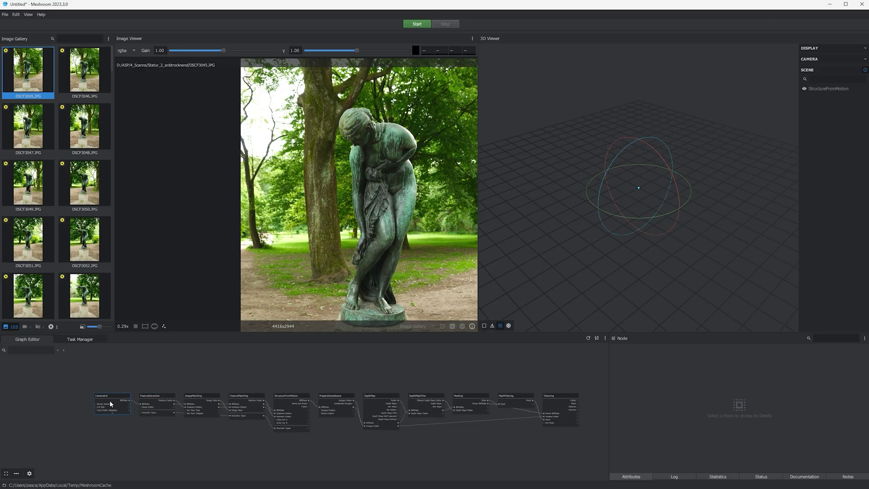
Inspect the CameraInit node's Intrinsics, including focal length and sensor values.
{"action": "left_click", "coordinate": [109, 403]}
{"action": "left_click", "coordinate": [678, 357]}
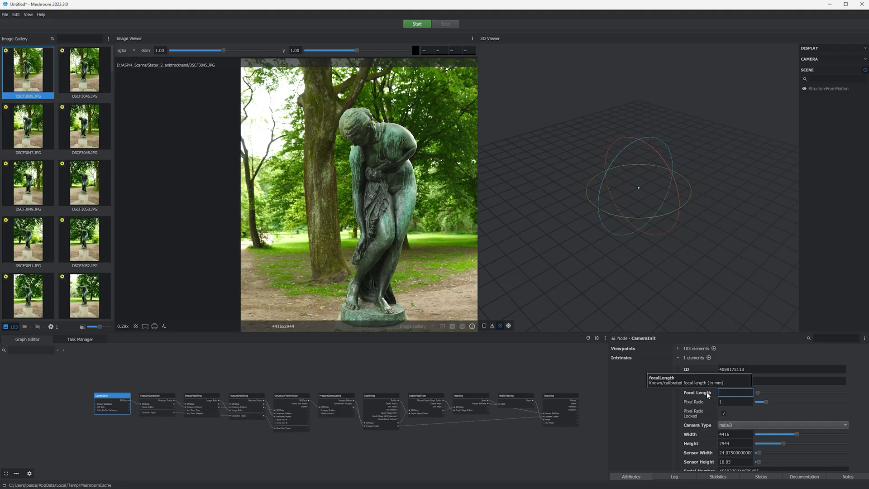
{"action": "left_click", "coordinate": [651, 417]}
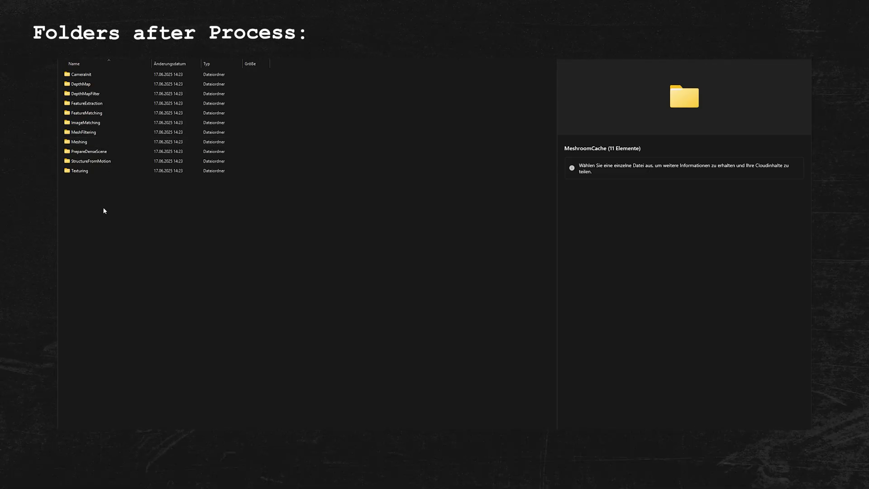
Start the Statur_2 reconstruction and orbit the 3D Viewer to inspect the resulting point cloud.
{"action": "double_click", "coordinate": [101, 171]}
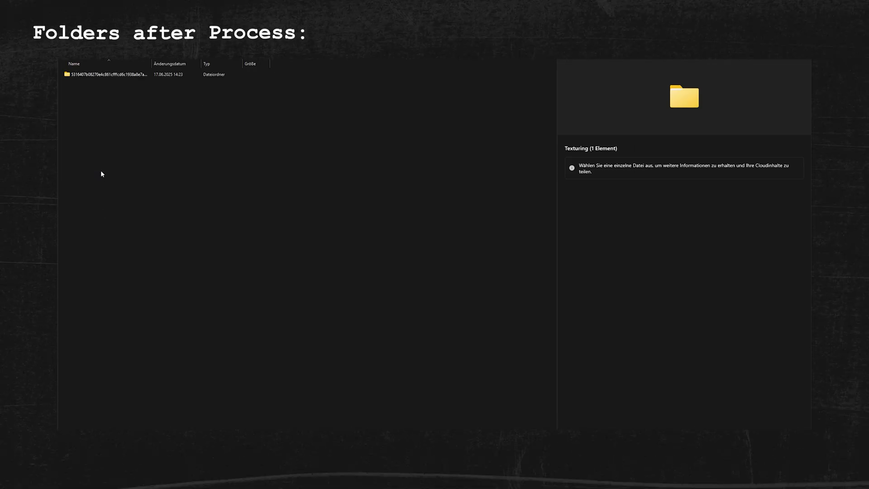
{"action": "double_click", "coordinate": [113, 75]}
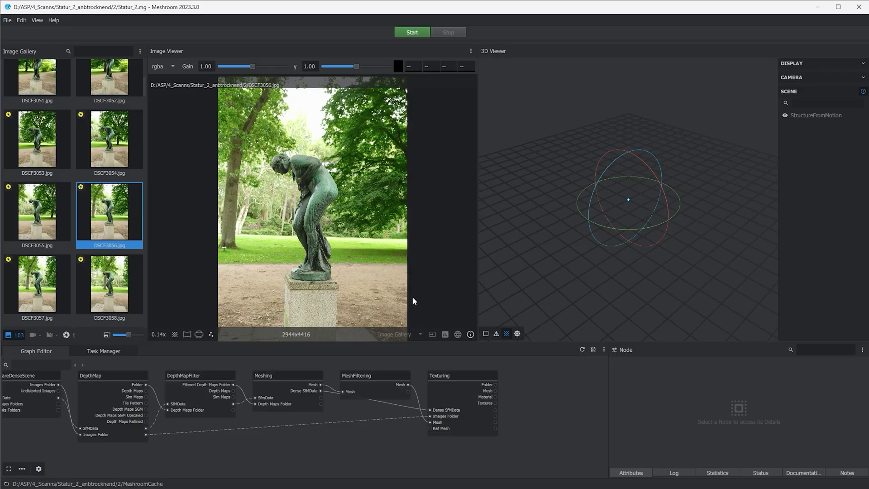
{"action": "left_click", "coordinate": [411, 33]}
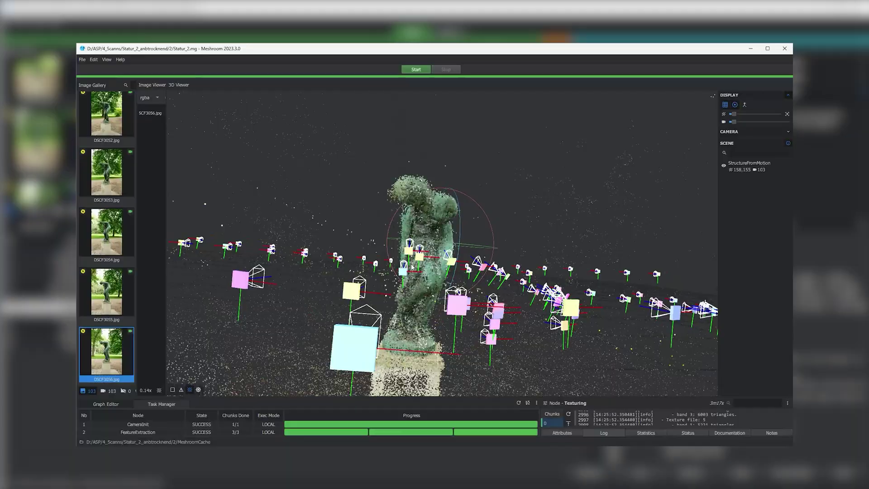
{"action": "left_click_drag", "start_coordinate": [411, 267], "coordinate": [398, 269]}
{"action": "scroll", "coordinate": [399, 269], "scroll_direction": "up", "scroll_amount": 5}
{"action": "scroll", "coordinate": [383, 270], "scroll_direction": "up", "scroll_amount": 2}
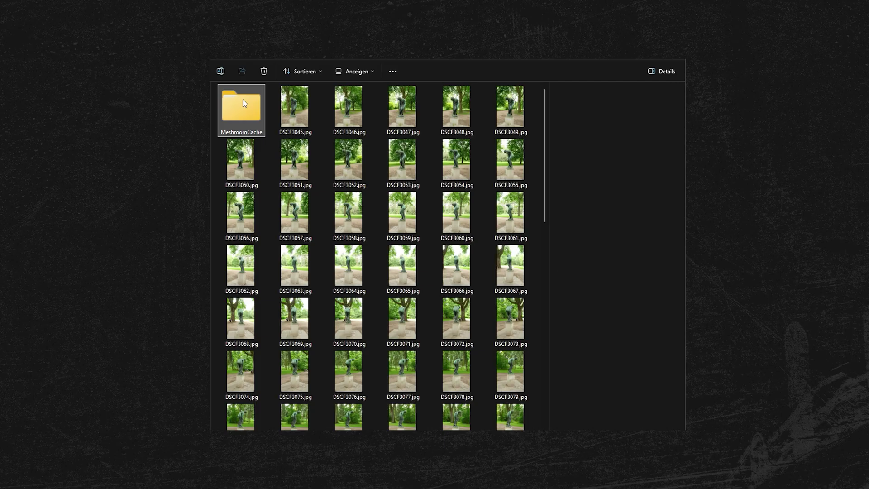
Browse MeshroomCache > Texturing > hash folder and select texturedMesh.obj.
{"action": "double_click", "coordinate": [242, 99]}
{"action": "double_click", "coordinate": [257, 227]}
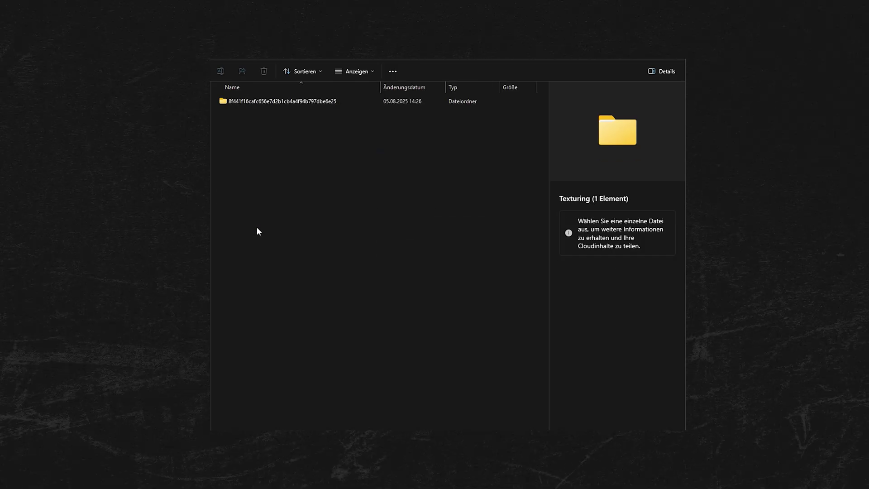
{"action": "double_click", "coordinate": [245, 101]}
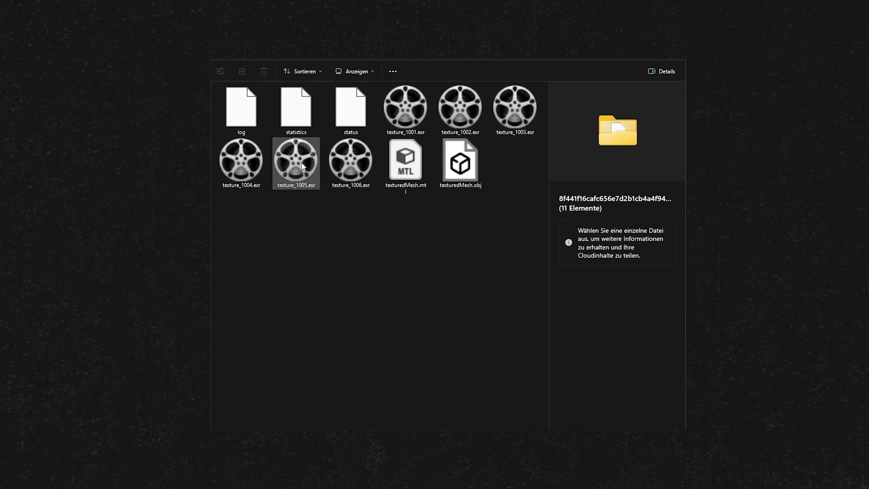
{"action": "left_click", "coordinate": [412, 171]}
{"action": "left_click", "coordinate": [454, 174]}
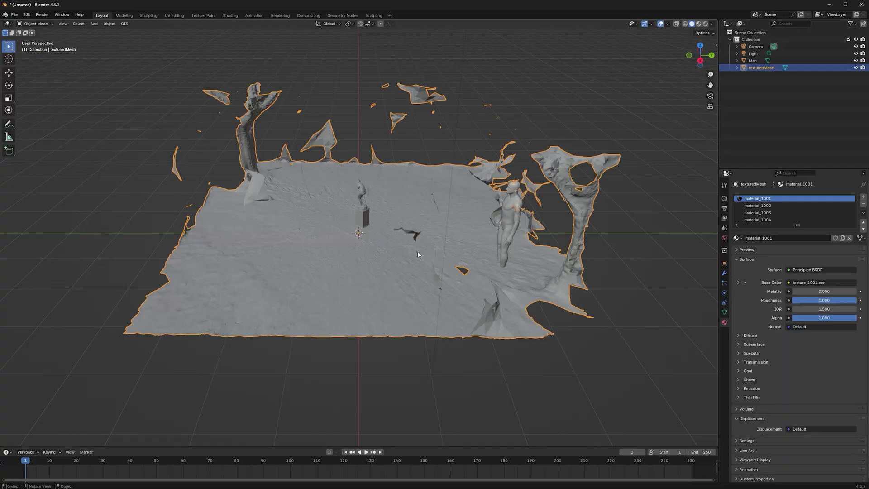
Add a cube to the scene around the imported statue scan.
{"action": "middle_click_drag", "start_coordinate": [417, 250], "coordinate": [433, 230]}
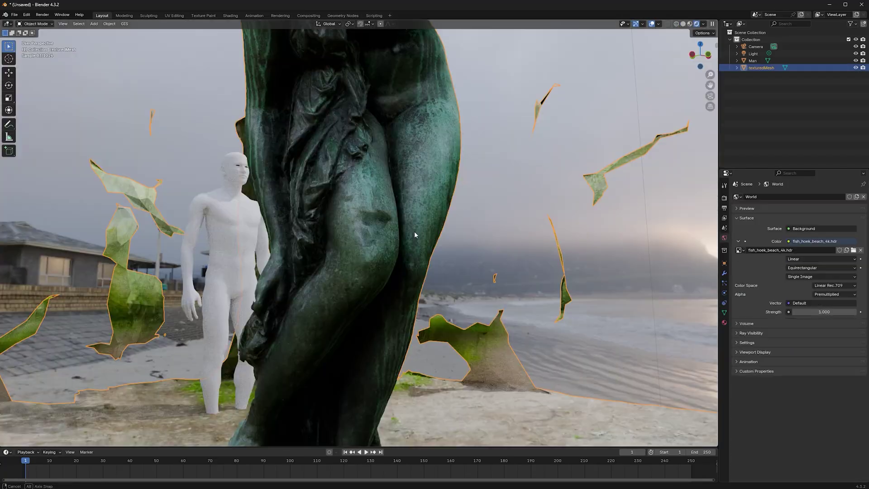
{"action": "middle_click_drag", "start_coordinate": [414, 234], "coordinate": [384, 202]}
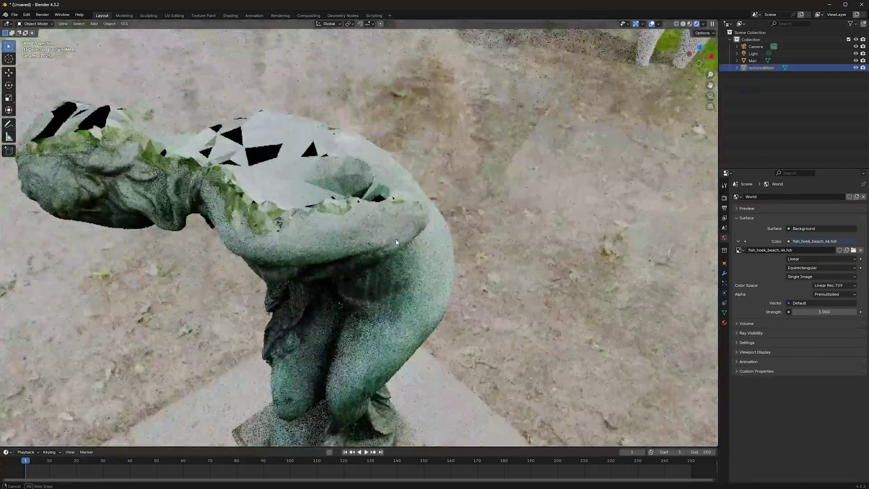
{"action": "mouse_move", "coordinate": [396, 242]}
{"action": "middle_mouse_down"}
{"action": "mouse_move", "coordinate": [439, 261]}
{"action": "mouse_move", "coordinate": [458, 254]}
{"action": "mouse_move", "coordinate": [460, 235]}
{"action": "middle_mouse_up"}
{"action": "key", "text": "shift+a"}
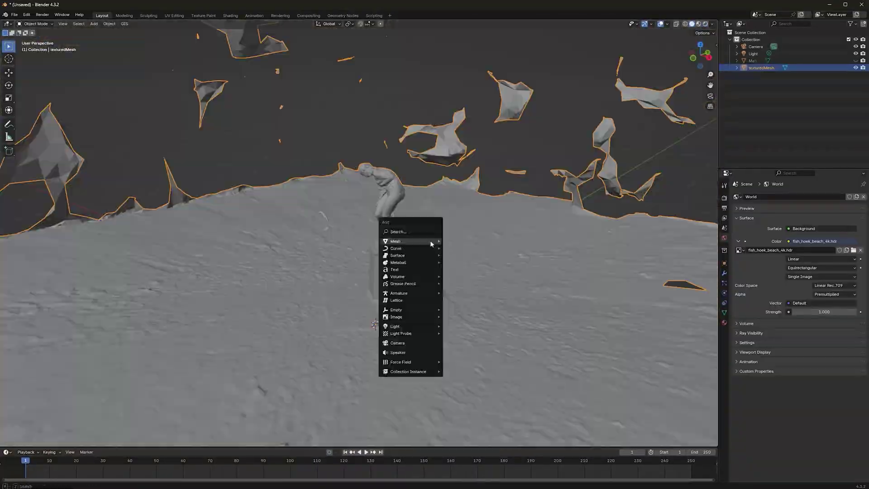
{"action": "mouse_move", "coordinate": [429, 240]}
{"action": "left_click", "coordinate": [459, 248]}
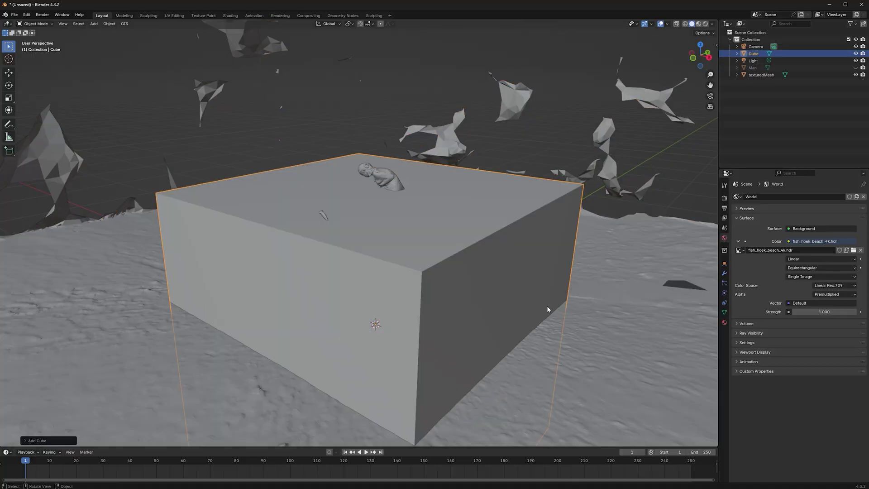
Scale the cube in Edit Mode into a small, tall box enclosing the statue.
{"action": "key", "text": "Tab"}
{"action": "key", "text": "s"}
{"action": "left_click", "coordinate": [461, 311]}
{"action": "key", "text": "KP_7"}
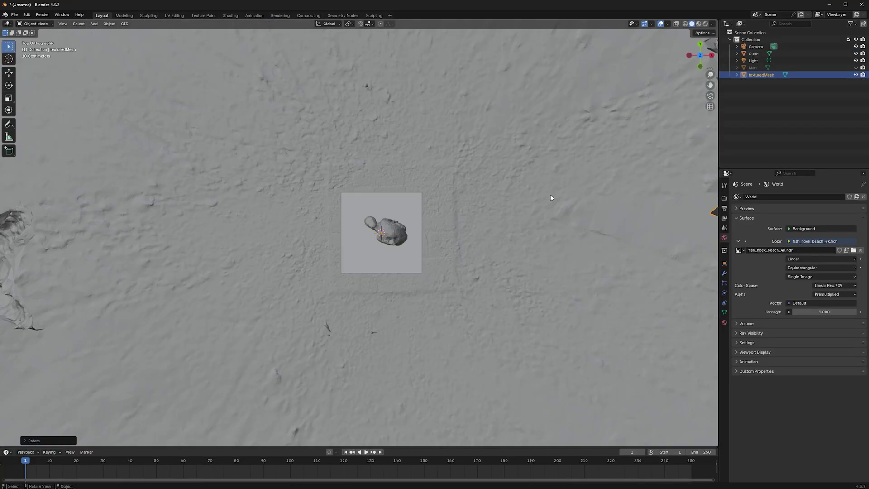
{"action": "key", "text": "KP_1"}
{"action": "key", "text": "s"}
{"action": "key", "text": "z"}
{"action": "left_click", "coordinate": [369, 254]}
{"action": "key", "text": "Tab"}
{"action": "middle_click_drag", "start_coordinate": [369, 253], "coordinate": [385, 228]}
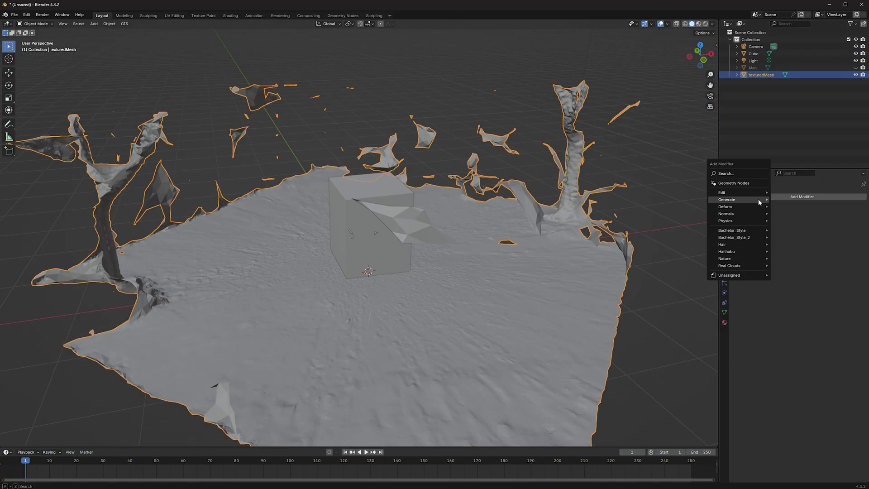
Add a Boolean Intersect modifier to the scan with the Cube as its cutting object.
{"action": "mouse_move", "coordinate": [759, 202]}
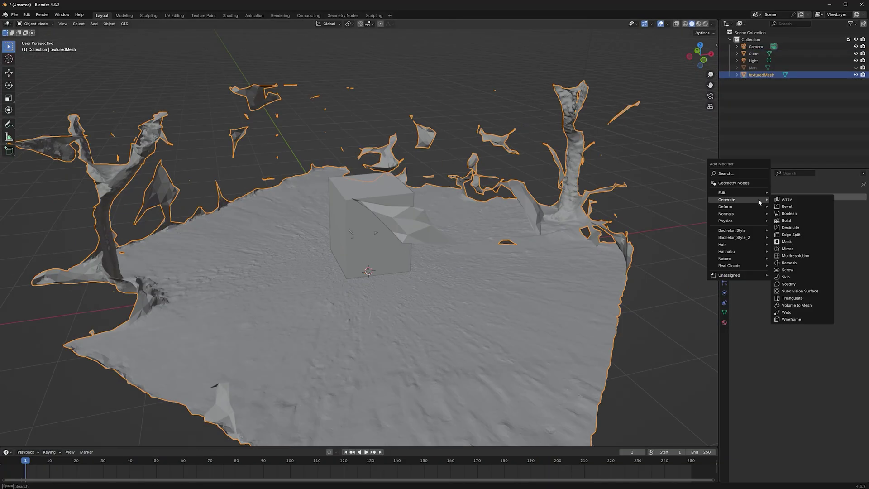
{"action": "left_click", "coordinate": [790, 214]}
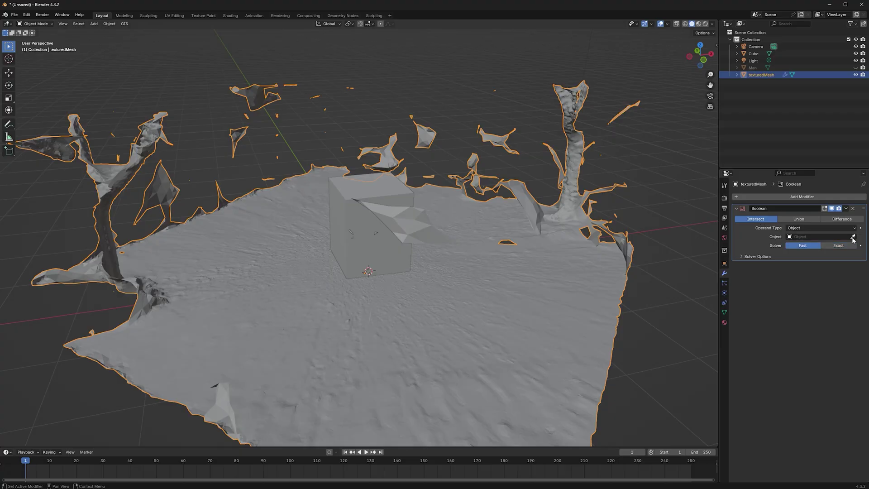
{"action": "left_click", "coordinate": [342, 180]}
{"action": "mouse_move", "coordinate": [551, 223]}
{"action": "middle_mouse_down"}
{"action": "mouse_move", "coordinate": [439, 224]}
{"action": "mouse_move", "coordinate": [444, 312]}
{"action": "mouse_move", "coordinate": [401, 294]}
{"action": "mouse_move", "coordinate": [457, 272]}
{"action": "middle_mouse_up"}
Hide the cube, preview the trimmed statue rendered, and apply the Boolean modifier.
{"action": "left_click", "coordinate": [855, 53]}
{"action": "scroll", "coordinate": [459, 243], "scroll_direction": "up", "scroll_amount": 3}
{"action": "key", "text": "z"}
{"action": "left_click", "coordinate": [683, 23]}
{"action": "left_click", "coordinate": [846, 208]}
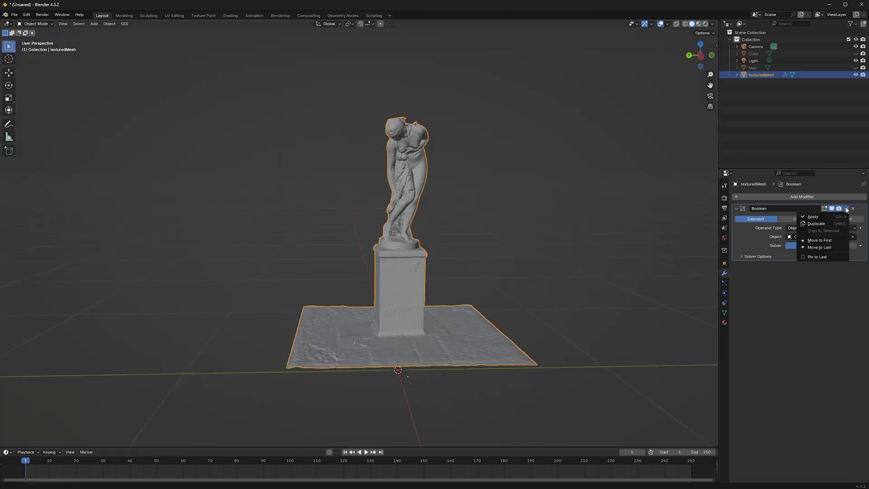
{"action": "left_click", "coordinate": [833, 219]}
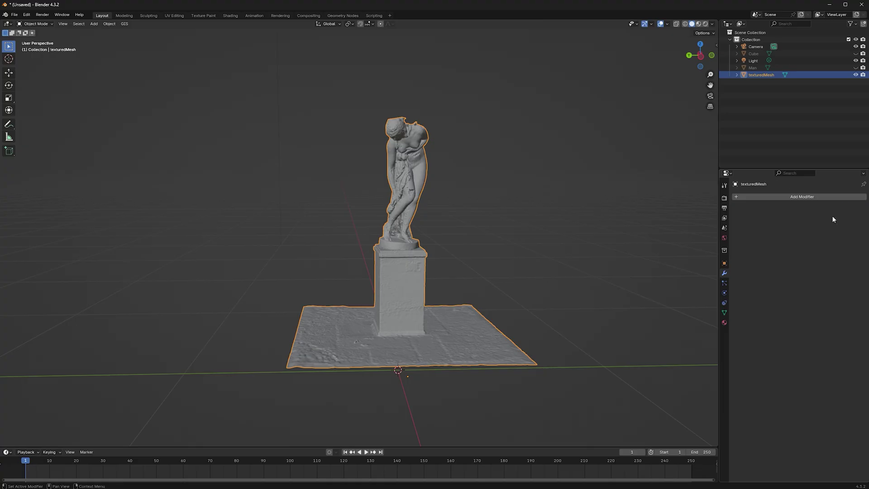
Create a new collection named Scann and move texturedMesh into it.
{"action": "right_click", "coordinate": [772, 100]}
{"action": "left_click", "coordinate": [772, 107]}
{"action": "double_click", "coordinate": [763, 81]}
{"action": "type", "text": "S"}
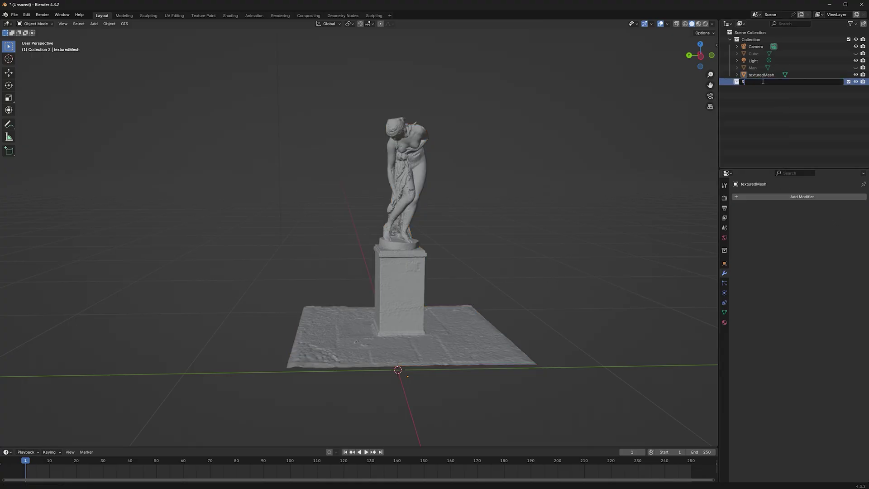
{"action": "type", "text": "cann"}
{"action": "key", "text": "Return"}
{"action": "left_click_drag", "start_coordinate": [762, 74], "coordinate": [761, 81]}
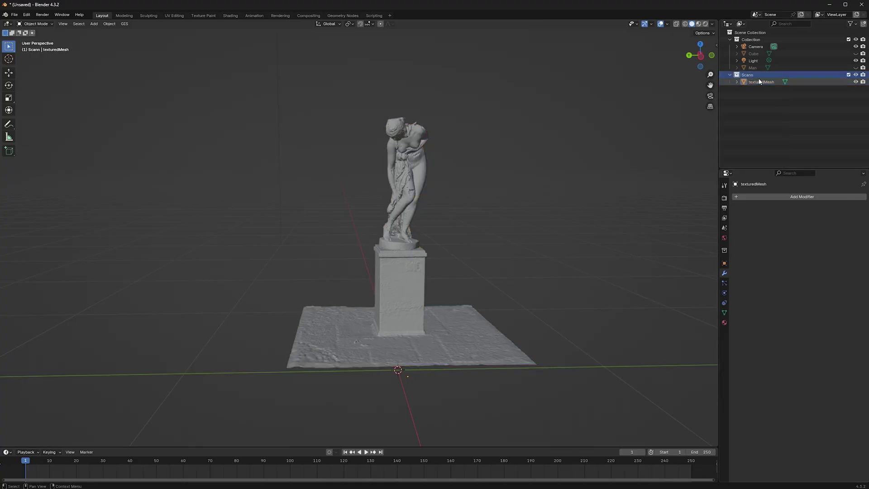
Duplicate texturedMesh in place, hide the original, and voxel-remesh the copy at 0.01 m.
{"action": "key", "text": "shift+d"}
{"action": "right_click", "coordinate": [503, 214]}
{"action": "left_click", "coordinate": [764, 82]}
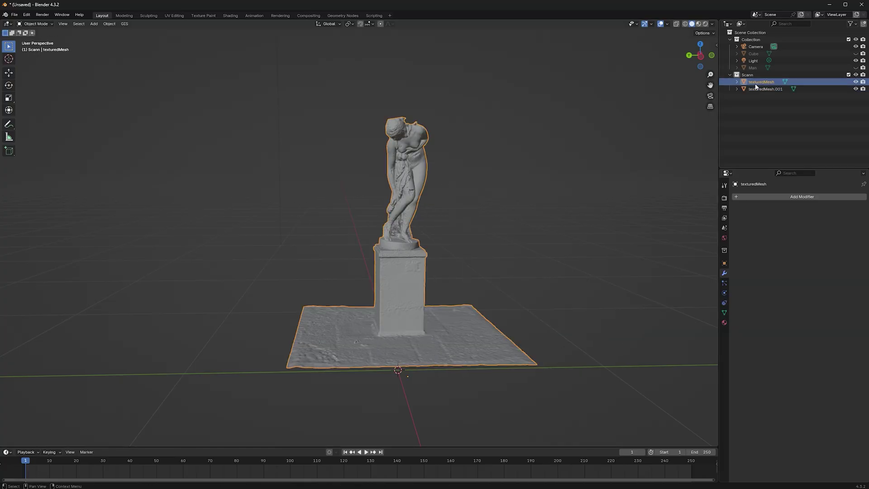
{"action": "left_click", "coordinate": [855, 82]}
{"action": "left_click", "coordinate": [790, 89]}
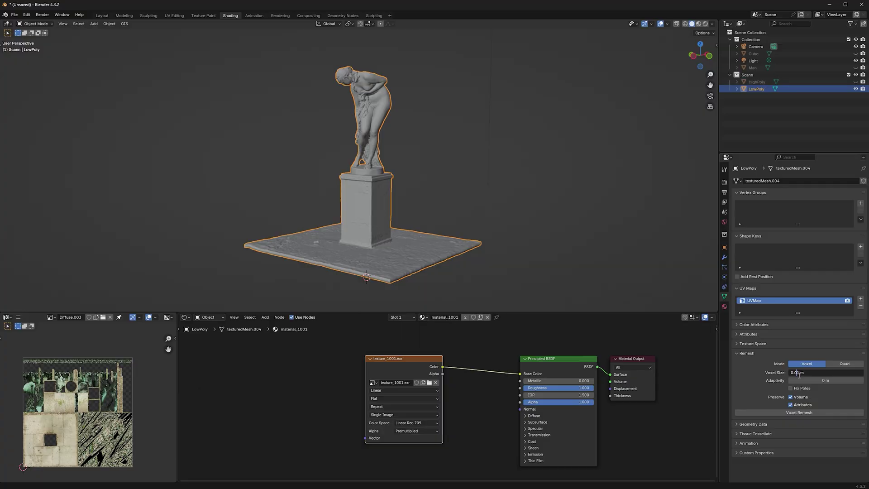
{"action": "key", "text": "Return"}
{"action": "left_click", "coordinate": [798, 412]}
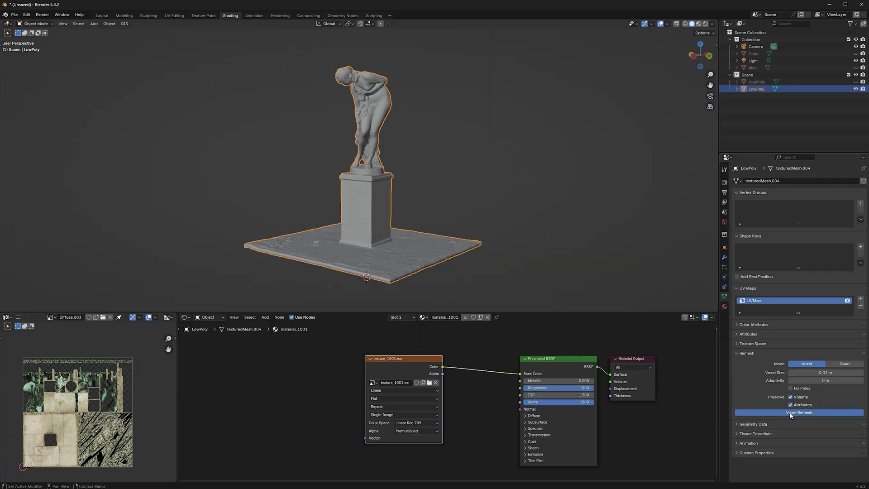
{"action": "scroll", "coordinate": [396, 154], "scroll_direction": "up", "scroll_amount": 6}
Undo the 0.01 m voxel remesh on texturedMesh.001 and look over the restored detailed statue.
{"action": "key", "text": "ctrl+z"}
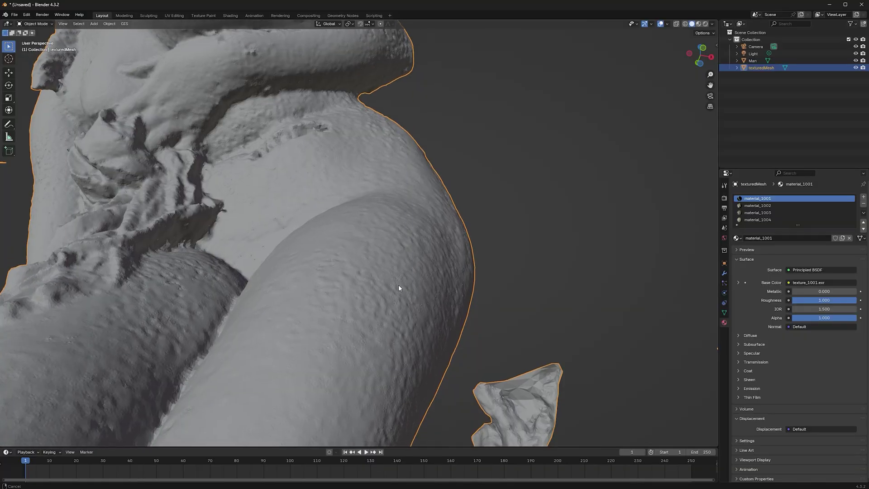
{"action": "mouse_move", "coordinate": [398, 285]}
{"action": "middle_mouse_down"}
{"action": "mouse_move", "coordinate": [404, 309]}
{"action": "mouse_move", "coordinate": [395, 297]}
{"action": "middle_mouse_up"}
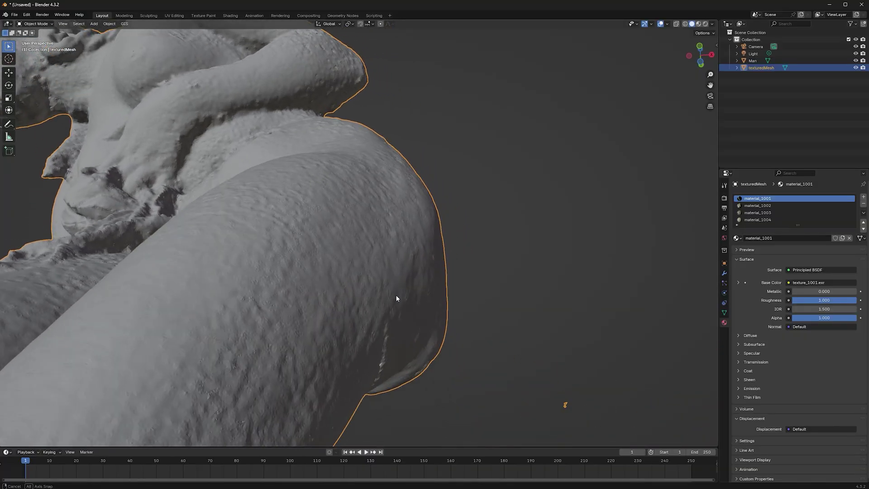
{"action": "scroll", "coordinate": [396, 296], "scroll_direction": "down", "scroll_amount": 6}
{"action": "scroll", "coordinate": [392, 183], "scroll_direction": "up", "scroll_amount": 10}
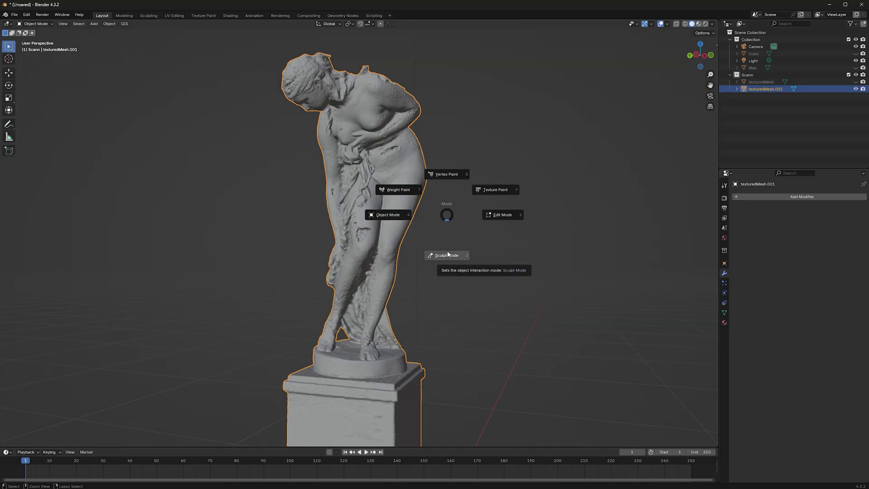
Put texturedMesh.001 into Sculpt Mode with the Draw brush.
{"action": "left_click", "coordinate": [447, 249]}
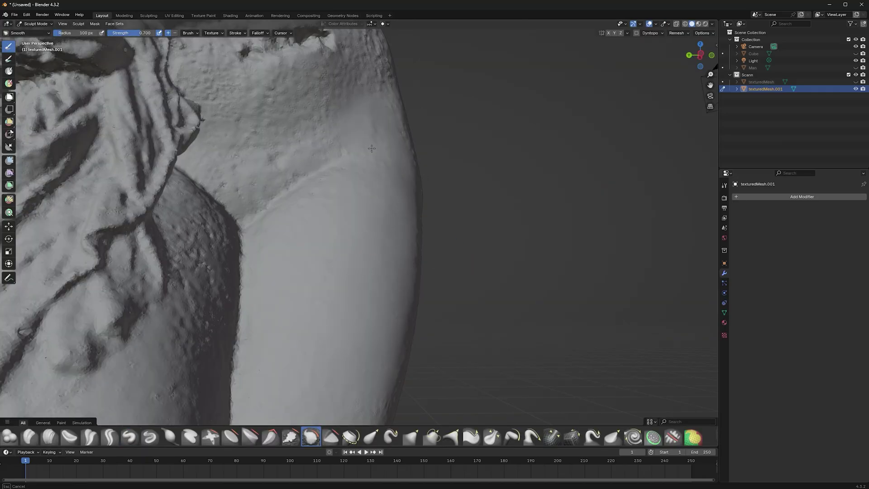
{"action": "scroll", "coordinate": [281, 233], "scroll_direction": "down", "scroll_amount": 6}
{"action": "mouse_move", "coordinate": [281, 233]}
{"action": "middle_mouse_down"}
{"action": "mouse_move", "coordinate": [348, 338]}
{"action": "mouse_move", "coordinate": [379, 355]}
{"action": "middle_mouse_up"}
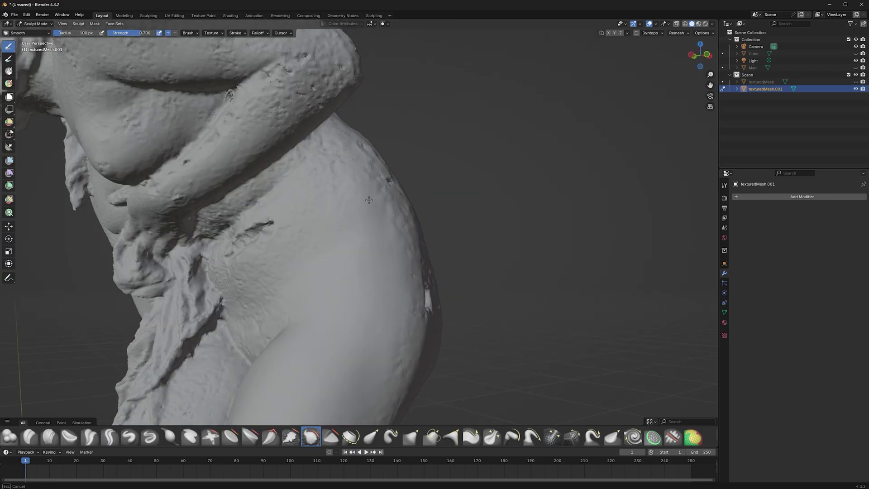
{"action": "middle_click_drag", "start_coordinate": [369, 199], "coordinate": [452, 185]}
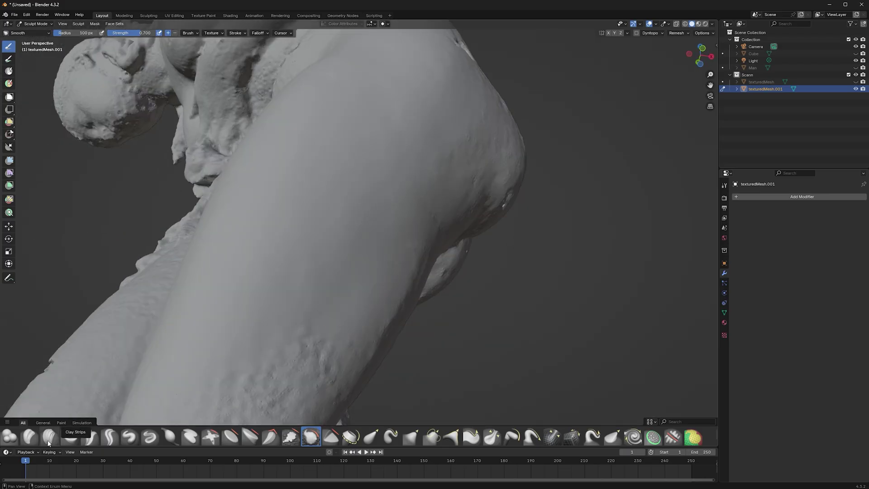
{"action": "left_click", "coordinate": [129, 437]}
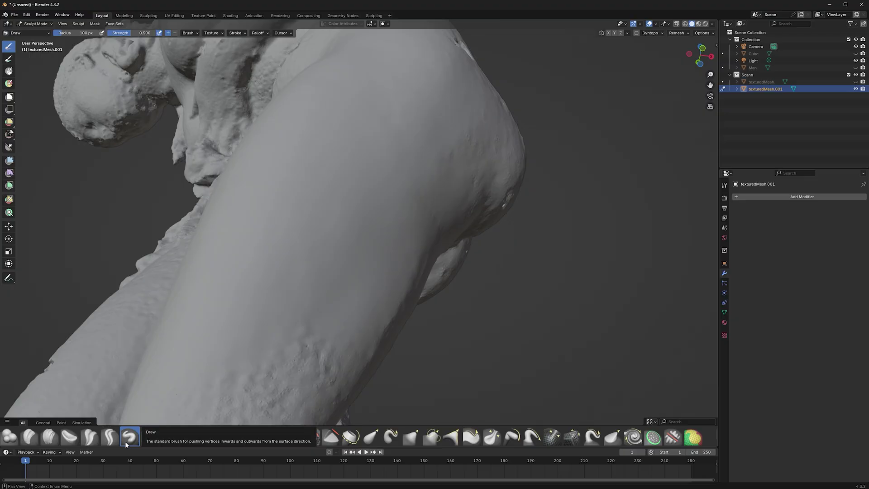
Sculpt over the grooves and cracks on the statue's arm and upper body.
{"action": "middle_click_drag", "start_coordinate": [344, 235], "coordinate": [405, 198]}
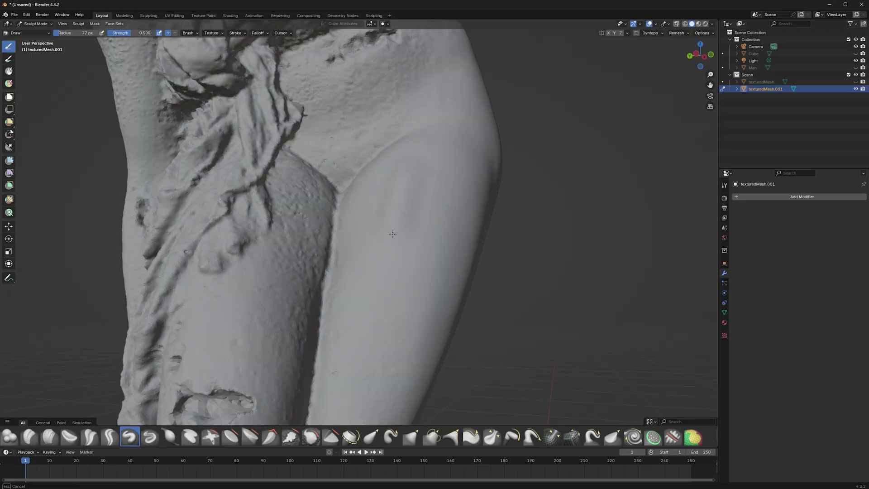
{"action": "left_click_drag", "start_coordinate": [399, 271], "coordinate": [411, 179]}
{"action": "middle_click_drag", "start_coordinate": [387, 277], "coordinate": [421, 234]}
{"action": "mouse_move", "coordinate": [408, 170]}
{"action": "left_mouse_down"}
{"action": "mouse_move", "coordinate": [379, 293]}
{"action": "mouse_move", "coordinate": [407, 190]}
{"action": "left_mouse_up"}
{"action": "middle_click_drag", "start_coordinate": [398, 213], "coordinate": [424, 243]}
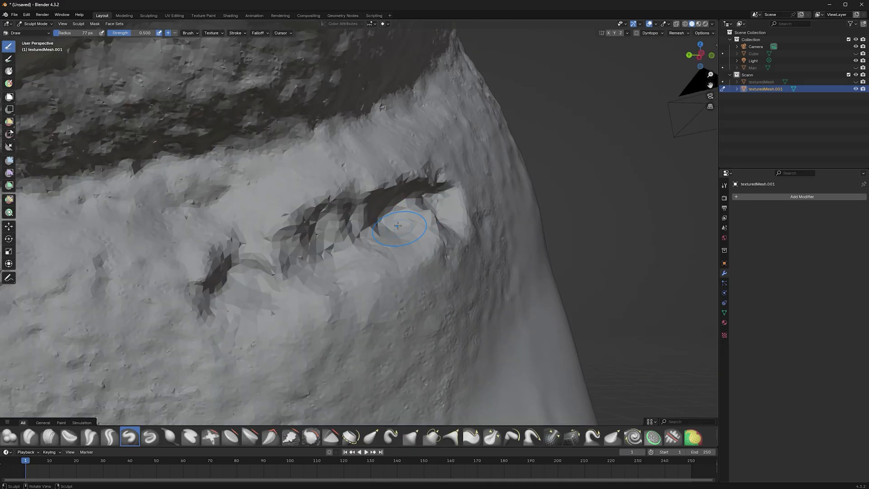
{"action": "mouse_move", "coordinate": [407, 223]}
{"action": "left_mouse_down", "text": "shift"}
{"action": "mouse_move", "coordinate": [319, 264]}
{"action": "mouse_move", "coordinate": [434, 213]}
{"action": "mouse_move", "coordinate": [434, 191]}
{"action": "mouse_move", "coordinate": [226, 280]}
{"action": "left_mouse_up", "text": "shift"}
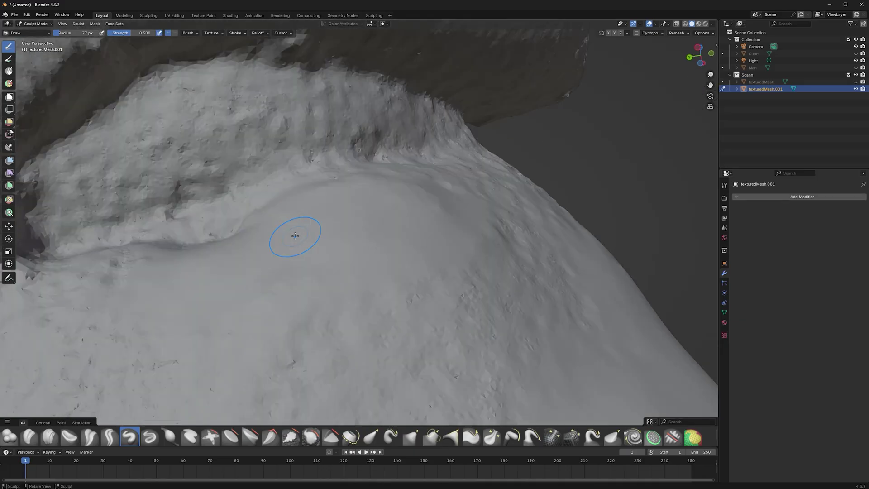
{"action": "middle_click_drag", "start_coordinate": [295, 236], "coordinate": [291, 265]}
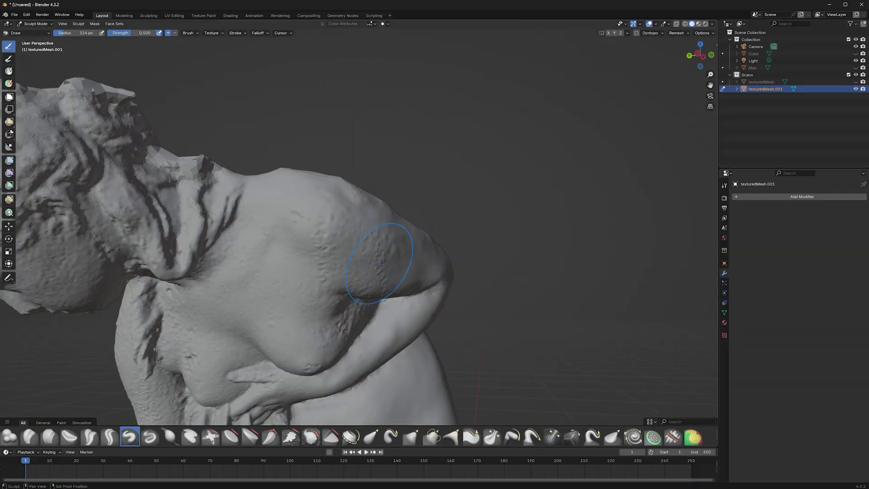
{"action": "middle_click_drag", "start_coordinate": [353, 226], "coordinate": [393, 229]}
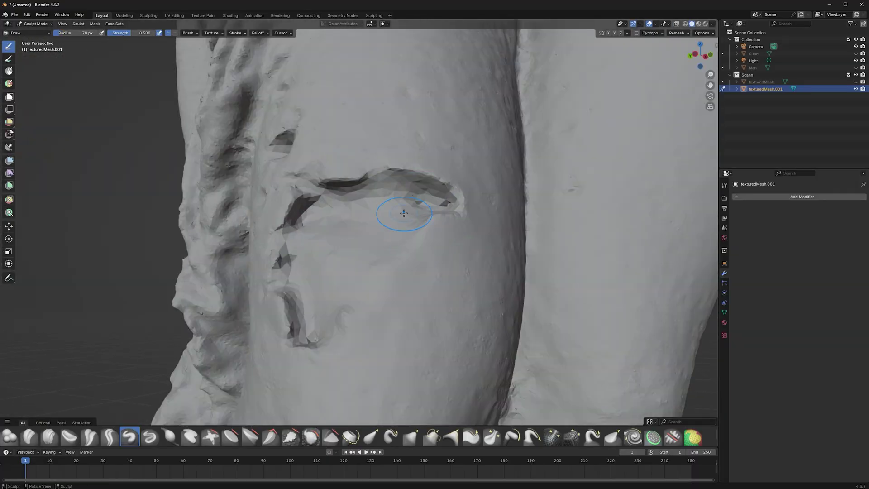
{"action": "left_click_drag", "start_coordinate": [397, 204], "coordinate": [303, 294]}
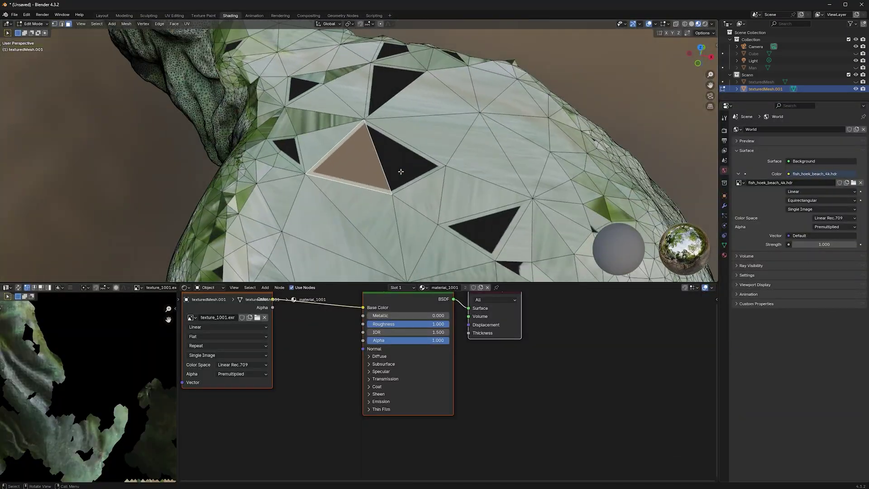
Move the selected black UV triangle onto a textured area of the image.
{"action": "scroll", "coordinate": [102, 393], "scroll_direction": "down", "scroll_amount": 5}
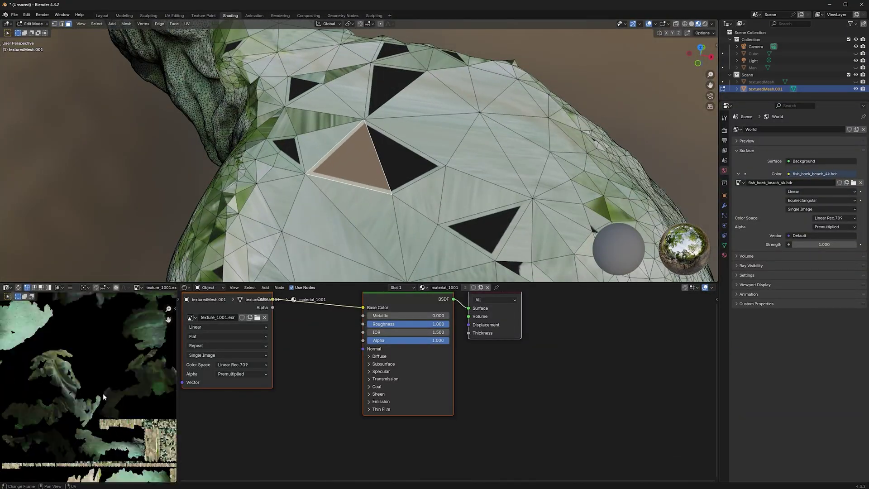
{"action": "scroll", "coordinate": [57, 454], "scroll_direction": "up", "scroll_amount": 6}
{"action": "middle_click_drag", "start_coordinate": [57, 454], "coordinate": [112, 380]}
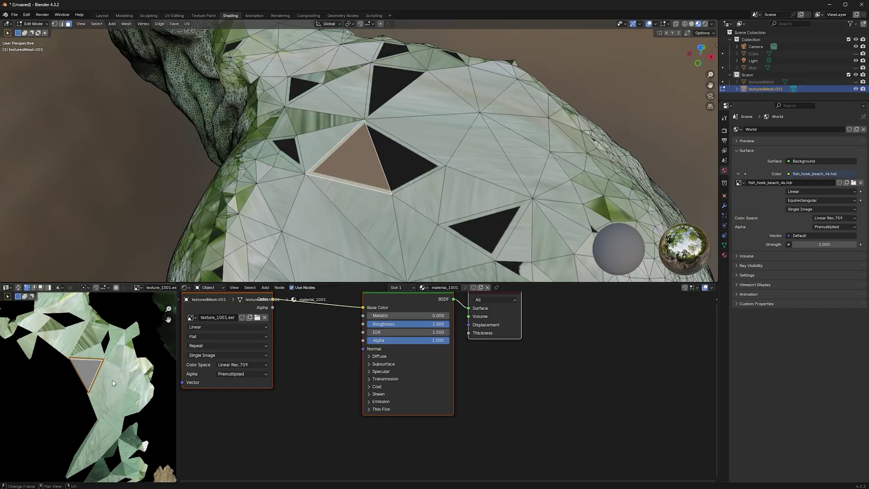
{"action": "key", "text": "g"}
{"action": "left_click", "coordinate": [135, 428]}
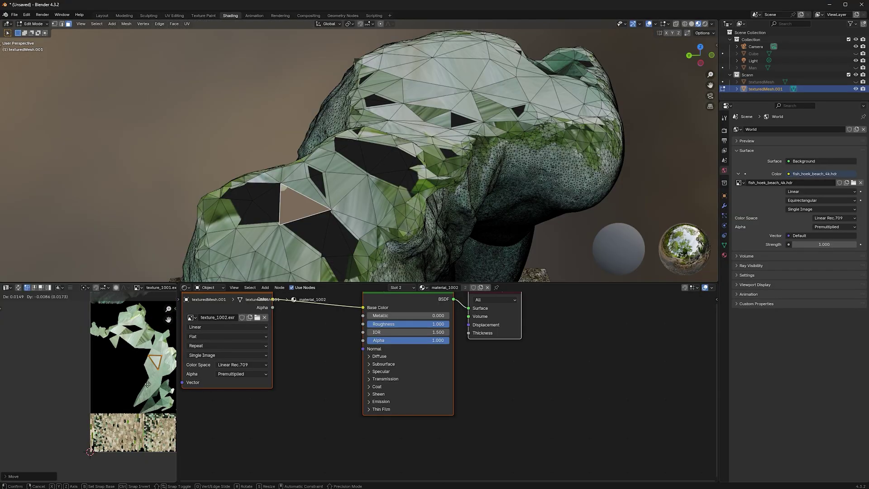
{"action": "scroll", "coordinate": [98, 400], "scroll_direction": "up", "scroll_amount": 5}
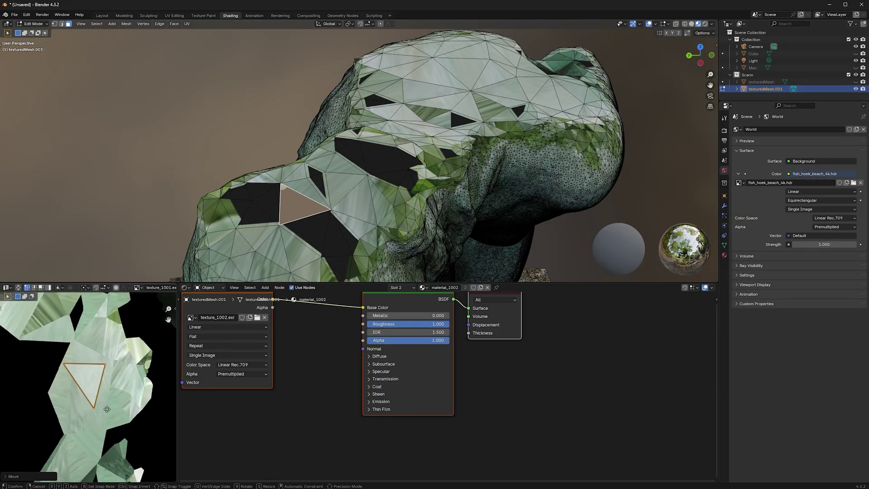
{"action": "left_click", "coordinate": [108, 416]}
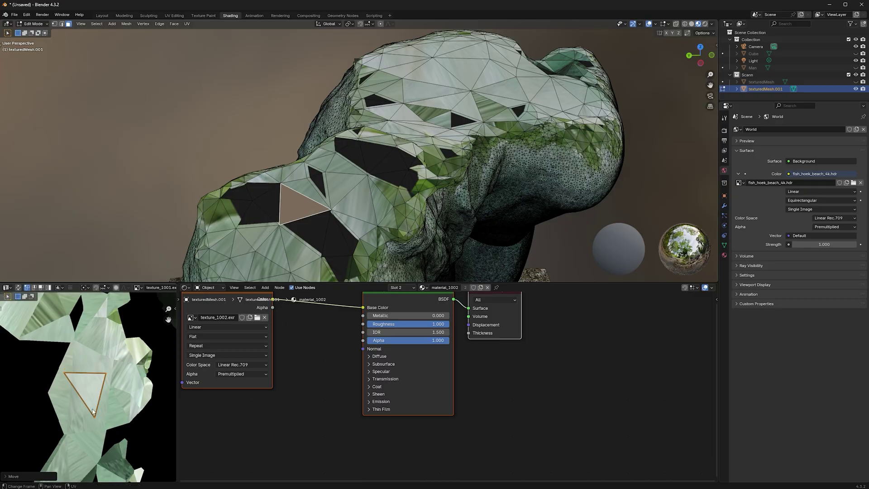
{"action": "middle_click_drag", "start_coordinate": [92, 411], "coordinate": [80, 405]}
Show texture_1002.exr in the UV Editor and start scaling the UV triangle up.
{"action": "left_click", "coordinate": [136, 289]}
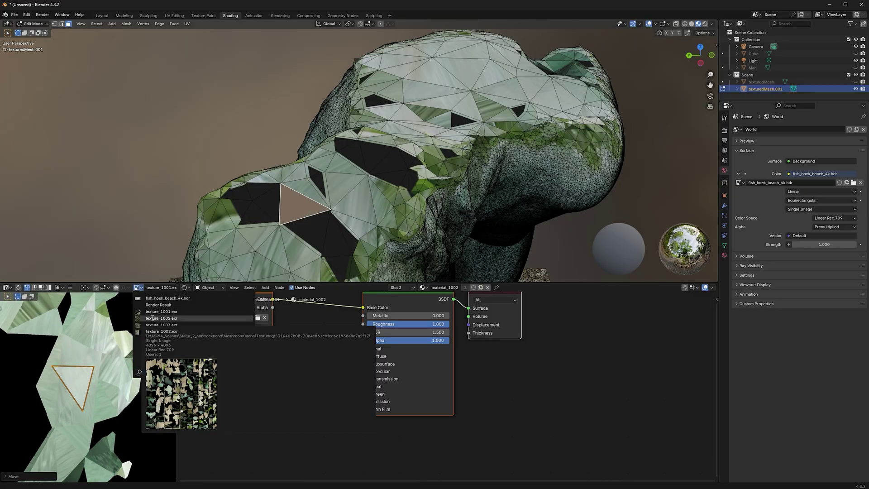
{"action": "left_click", "coordinate": [156, 312]}
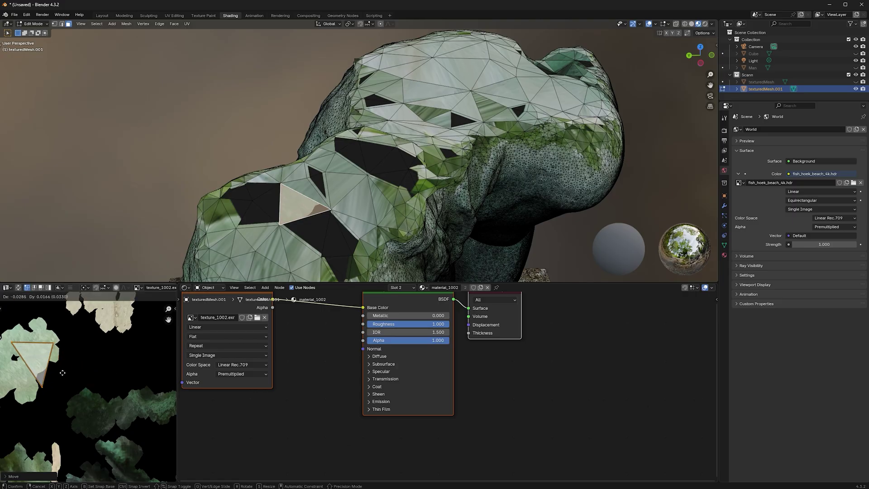
{"action": "key", "text": "s"}
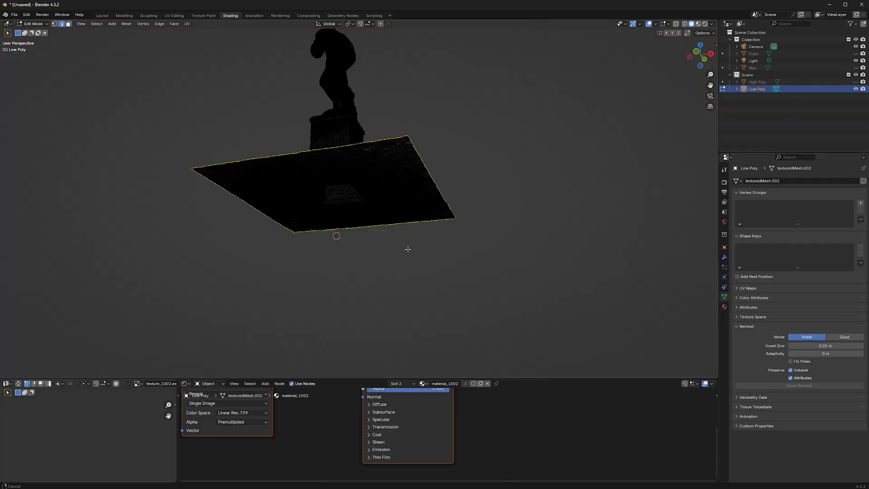
Try a voxel remesh on Low Poly, then undo it back to Edit Mode.
{"action": "middle_click_drag", "start_coordinate": [407, 249], "coordinate": [388, 320]}
{"action": "scroll", "coordinate": [462, 181], "scroll_direction": "up", "scroll_amount": 4}
{"action": "key", "text": "Tab"}
{"action": "left_click", "coordinate": [782, 385]}
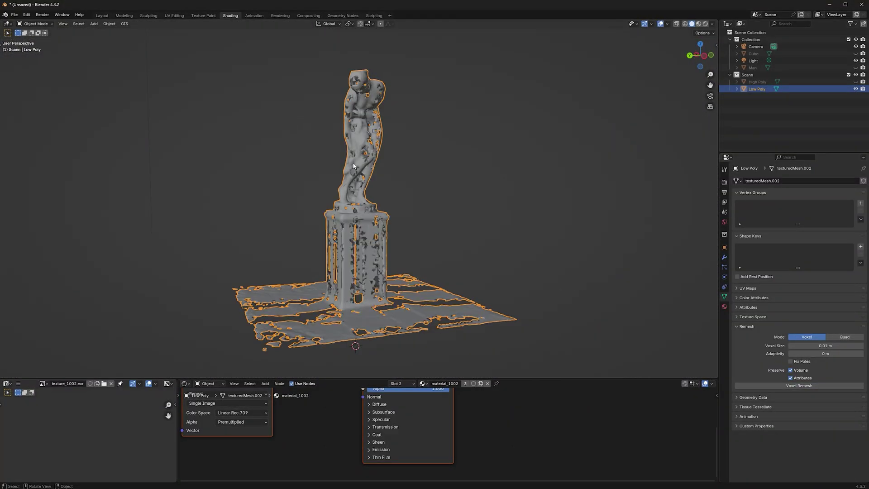
{"action": "key", "text": "ctrl+z"}
{"action": "scroll", "coordinate": [426, 190], "scroll_direction": "up", "scroll_amount": 8}
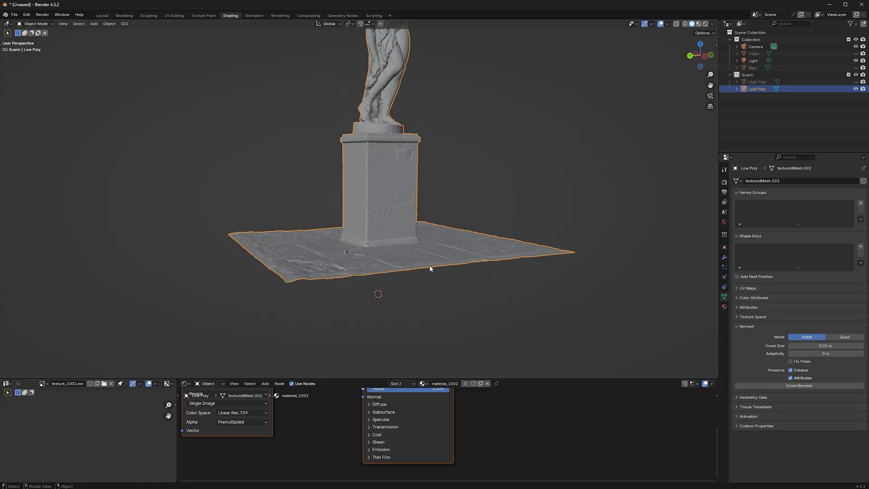
{"action": "key", "text": "ctrl+z"}
Extrude the ground scan's border downward into side walls, then return to Object Mode.
{"action": "middle_click_drag", "start_coordinate": [110, 286], "coordinate": [398, 289]}
{"action": "key", "text": "e"}
{"action": "left_click", "coordinate": [416, 295]}
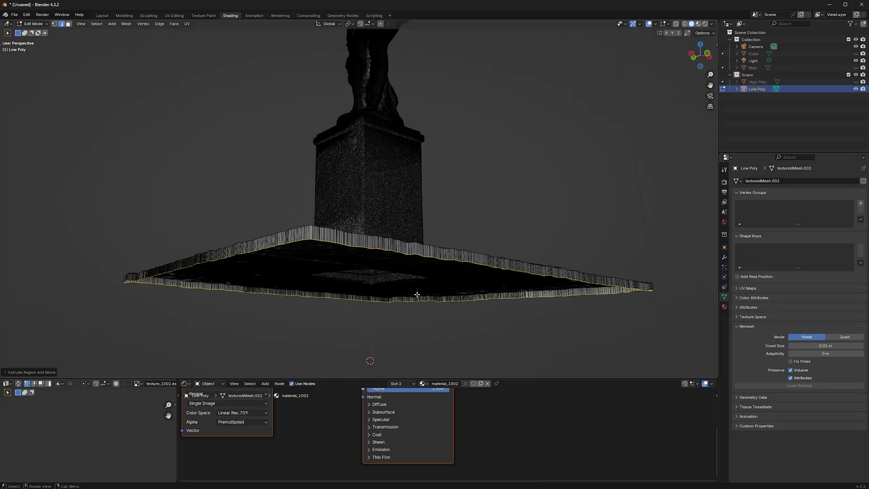
{"action": "scroll", "coordinate": [417, 294], "scroll_direction": "up", "scroll_amount": 3}
{"action": "middle_click_drag", "start_coordinate": [416, 285], "coordinate": [442, 235]}
{"action": "key", "text": "Tab"}
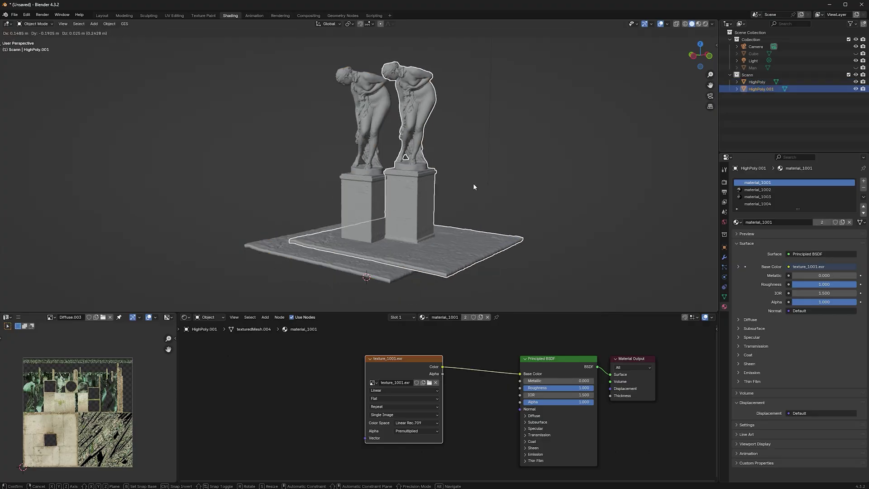
Rename the statue duplicate to LowPoly and hide HighPoly.
{"action": "key", "text": "Escape"}
{"action": "double_click", "coordinate": [769, 89]}
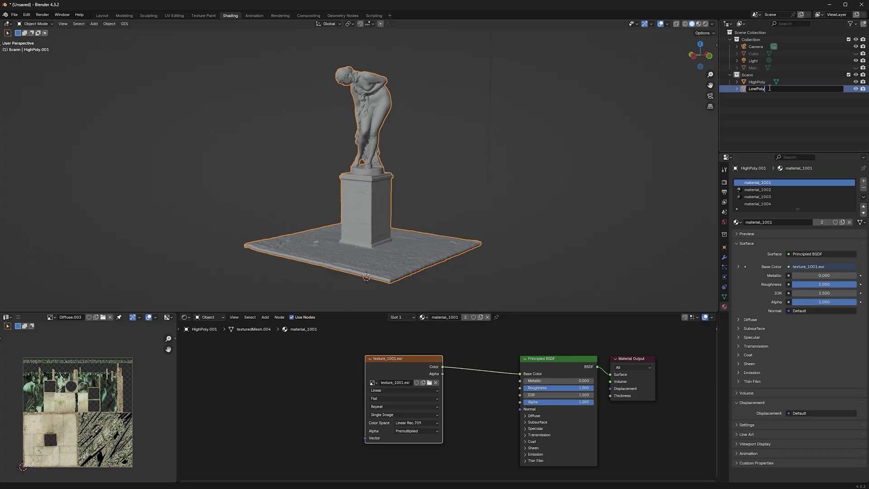
{"action": "type", "text": "LowPoly"}
{"action": "key", "text": "Return"}
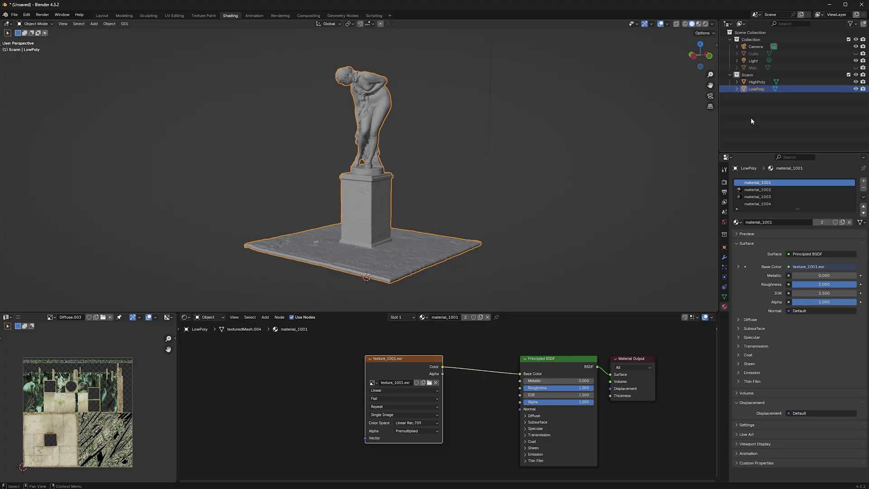
{"action": "left_click", "coordinate": [856, 82]}
Voxel-remesh LowPoly from the Mesh Data Remesh panel and apply flat shading.
{"action": "left_click", "coordinate": [724, 297]}
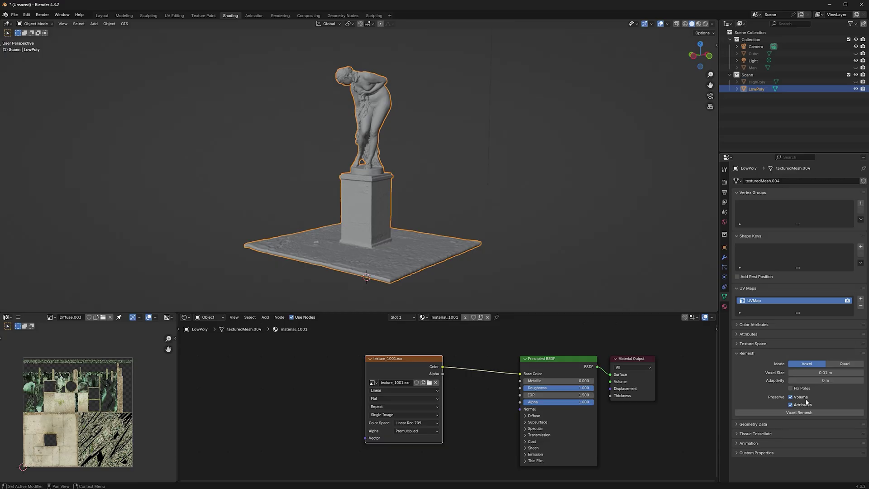
{"action": "key", "text": "Return"}
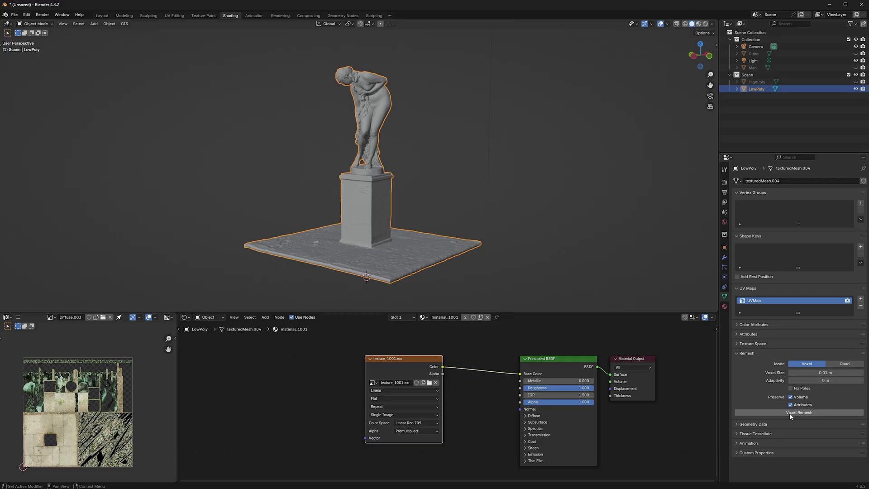
{"action": "left_click", "coordinate": [790, 413]}
{"action": "scroll", "coordinate": [384, 134], "scroll_direction": "up", "scroll_amount": 5}
{"action": "right_click", "coordinate": [384, 133]}
{"action": "left_click", "coordinate": [357, 142]}
Inspect the remeshed LowPoly from several angles and reapply the shading.
{"action": "scroll", "coordinate": [362, 145], "scroll_direction": "down", "scroll_amount": 4}
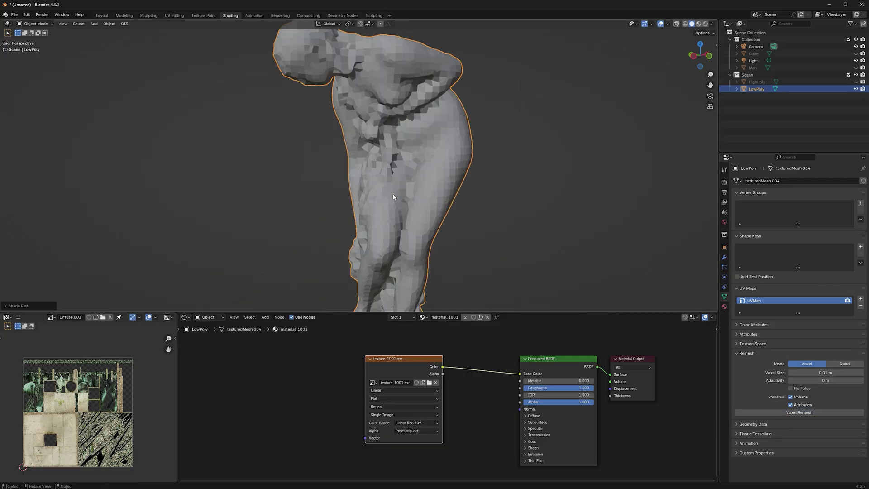
{"action": "middle_click_drag", "start_coordinate": [371, 150], "coordinate": [446, 167]}
{"action": "scroll", "coordinate": [446, 168], "scroll_direction": "down", "scroll_amount": 2}
{"action": "scroll", "coordinate": [397, 146], "scroll_direction": "up", "scroll_amount": 6}
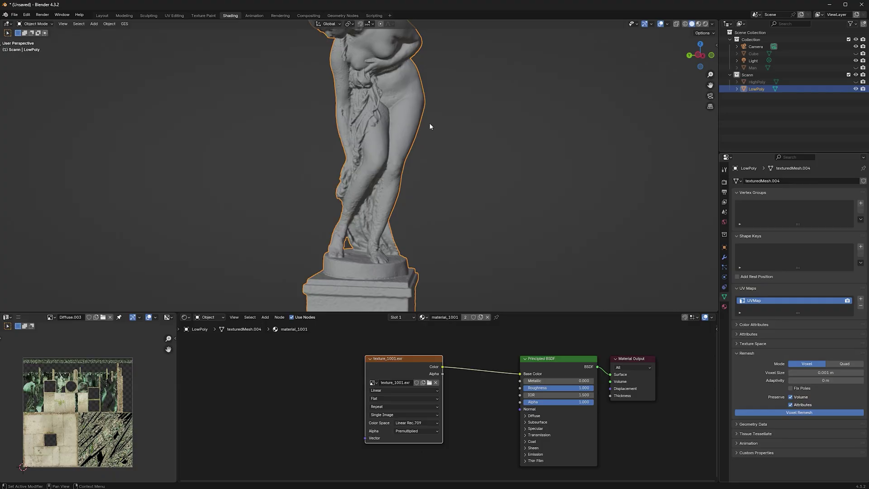
{"action": "scroll", "coordinate": [429, 124], "scroll_direction": "up", "scroll_amount": 10}
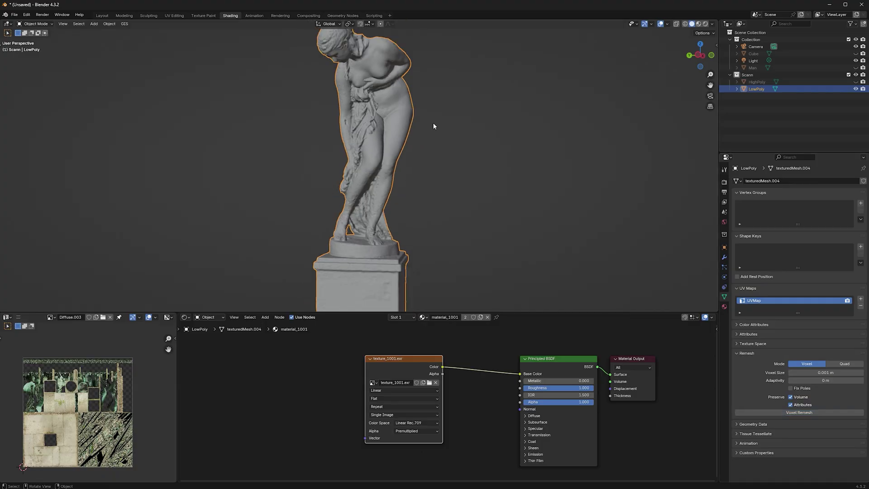
{"action": "scroll", "coordinate": [395, 170], "scroll_direction": "down", "scroll_amount": 8}
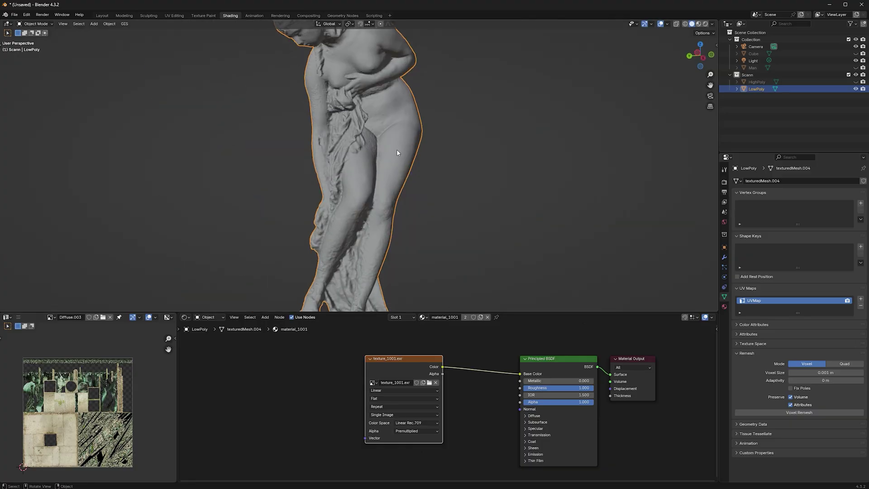
{"action": "scroll", "coordinate": [397, 152], "scroll_direction": "up", "scroll_amount": 8}
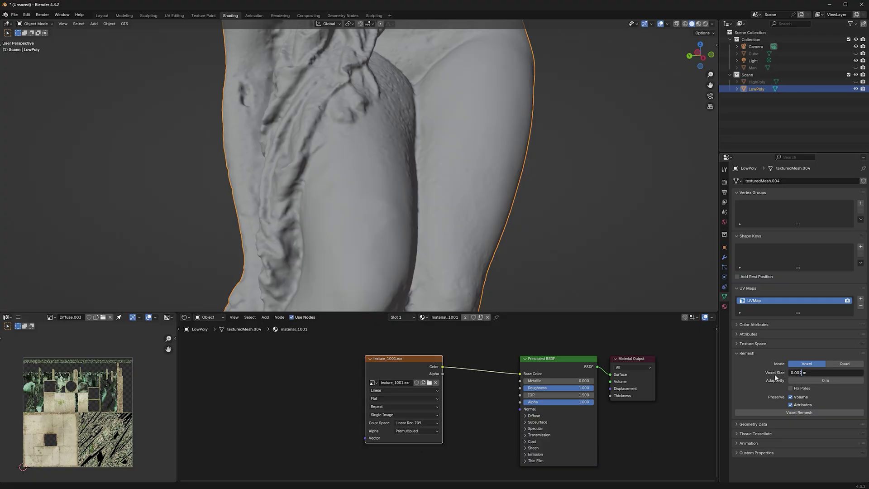
{"action": "right_click", "coordinate": [431, 172]}
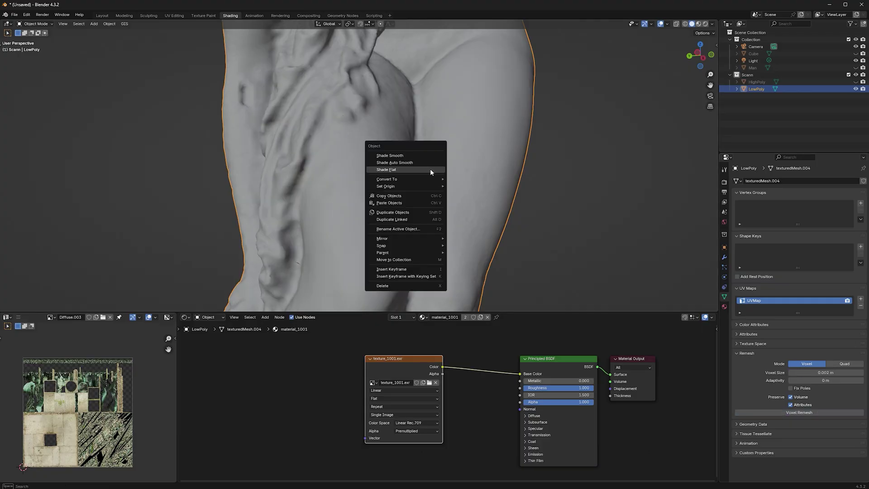
{"action": "left_click", "coordinate": [430, 168]}
Set LowPoly's Remesh voxel size to 0.002 m.
{"action": "scroll", "coordinate": [424, 183], "scroll_direction": "down", "scroll_amount": 6}
{"action": "middle_click_drag", "start_coordinate": [387, 170], "coordinate": [406, 154]}
{"action": "scroll", "coordinate": [369, 143], "scroll_direction": "down", "scroll_amount": 5}
{"action": "scroll", "coordinate": [389, 150], "scroll_direction": "up", "scroll_amount": 4}
{"action": "scroll", "coordinate": [402, 182], "scroll_direction": "up", "scroll_amount": 6}
{"action": "double_click", "coordinate": [796, 373]}
{"action": "type", "text": "0.002"}
{"action": "key", "text": "Return"}
{"action": "scroll", "coordinate": [385, 149], "scroll_direction": "down", "scroll_amount": 6}
{"action": "scroll", "coordinate": [395, 107], "scroll_direction": "up", "scroll_amount": 2}
{"action": "scroll", "coordinate": [395, 107], "scroll_direction": "down", "scroll_amount": 4}
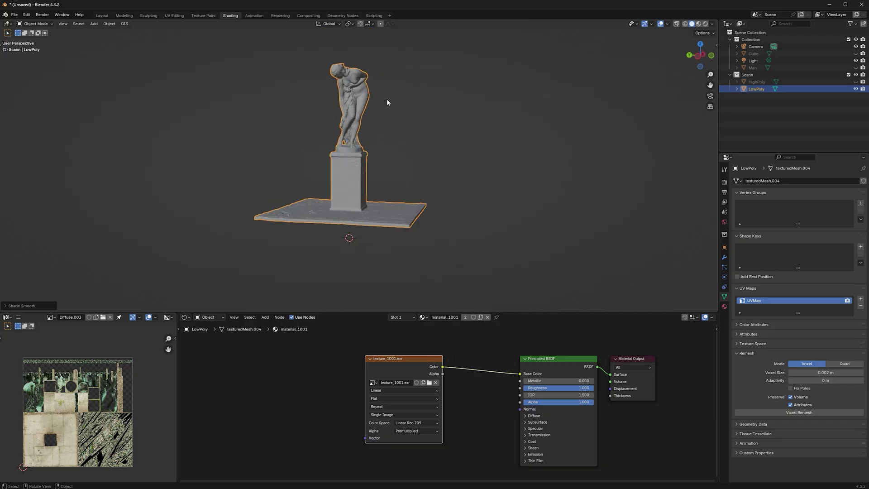
{"action": "scroll", "coordinate": [409, 121], "scroll_direction": "up", "scroll_amount": 2}
{"action": "scroll", "coordinate": [458, 170], "scroll_direction": "up", "scroll_amount": 2}
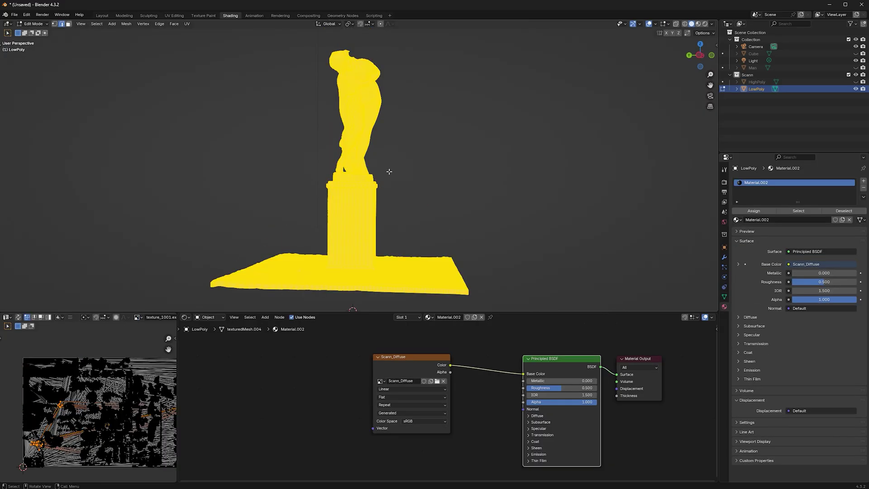
Unwrap LowPoly with Smart UV Project and return to Object Mode.
{"action": "key", "text": "u"}
{"action": "mouse_move", "coordinate": [389, 172]}
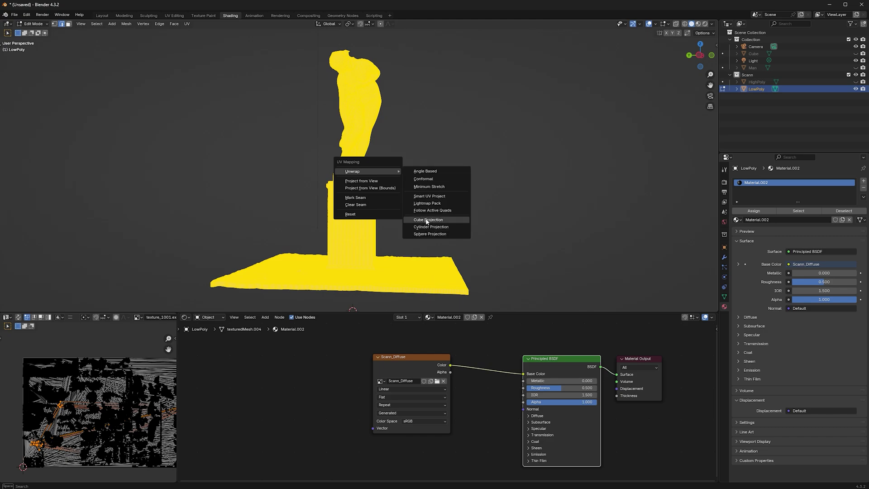
{"action": "left_click", "coordinate": [429, 196]}
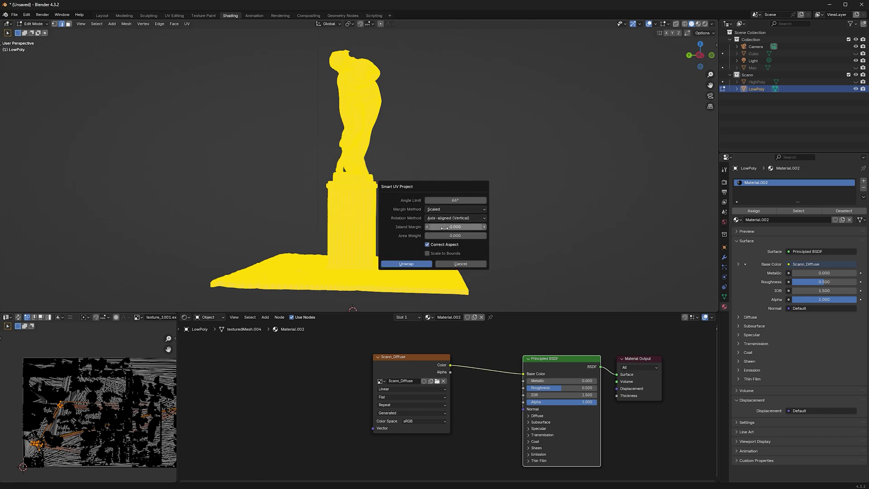
{"action": "left_click", "coordinate": [424, 264]}
{"action": "key", "text": "Tab"}
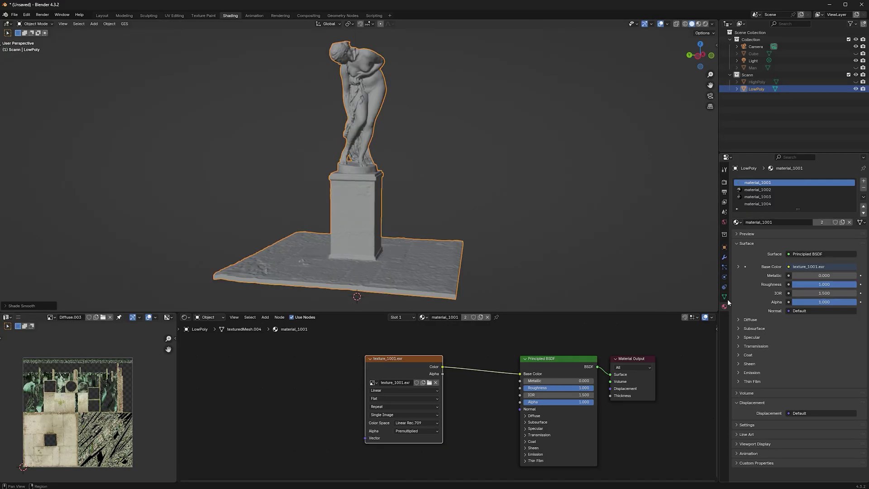
Replace LowPoly's old material with a new one and add an Image Texture node.
{"action": "left_click", "coordinate": [863, 187]}
{"action": "left_click", "coordinate": [814, 211]}
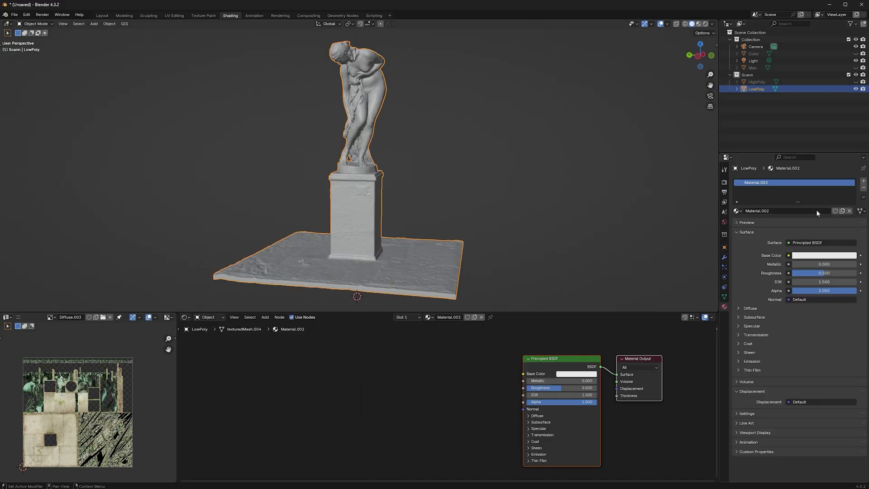
{"action": "key", "text": "shift+a"}
{"action": "left_click", "coordinate": [415, 361]}
{"action": "left_click", "coordinate": [446, 375]}
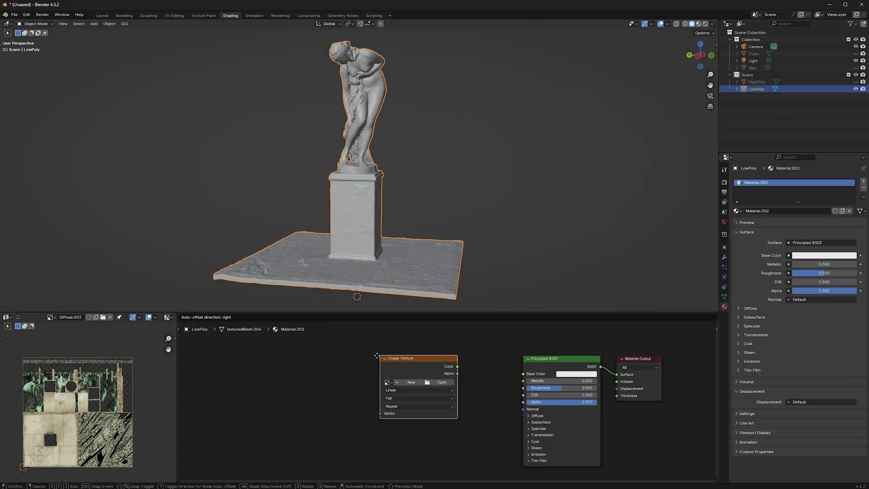
{"action": "left_click", "coordinate": [407, 369]}
Create a 4096 px image named Scann_Diffuse and link its Color to Base Color.
{"action": "left_click", "coordinate": [403, 367]}
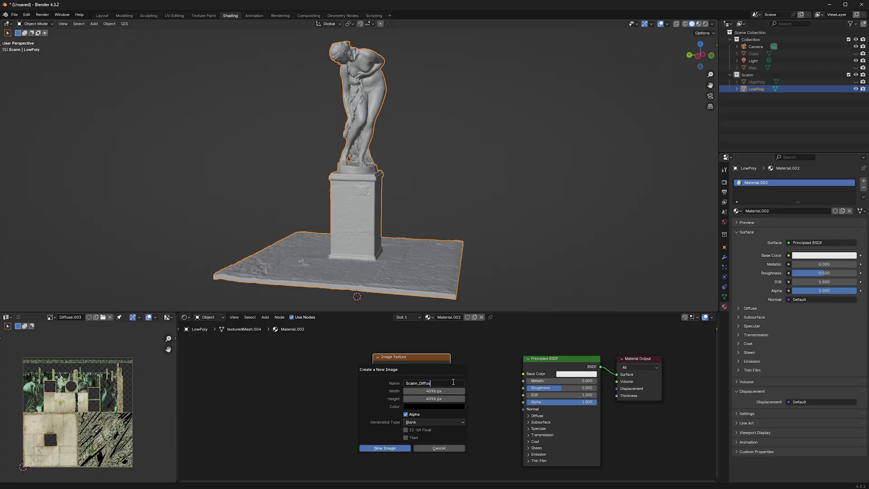
{"action": "type", "text": "Scann_Diffuse"}
{"action": "key", "text": "Return"}
{"action": "left_click", "coordinate": [385, 448]}
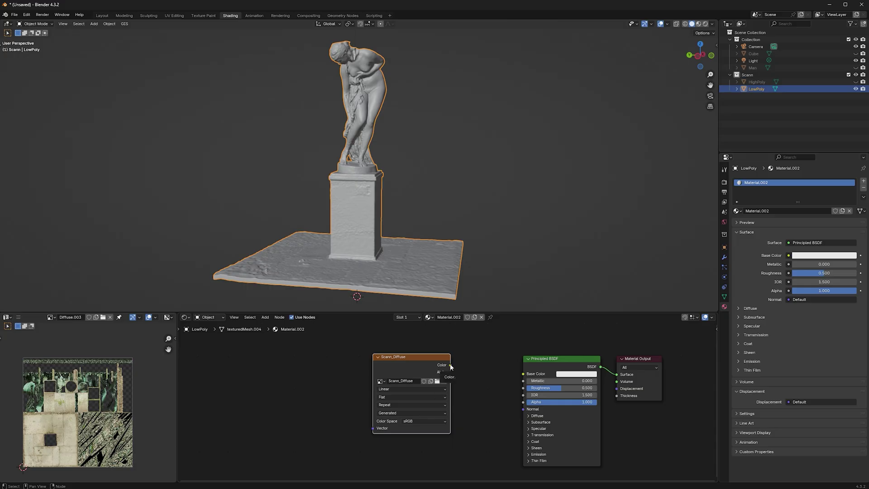
{"action": "left_click_drag", "start_coordinate": [450, 366], "coordinate": [523, 374]}
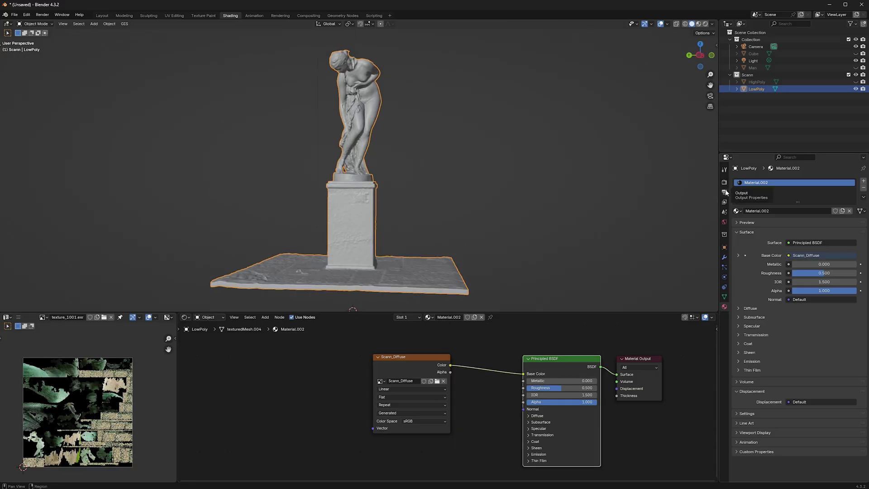
Unhide HighPoly, select HighPoly then LowPoly as active, and make Scann_Diffuse the bake target.
{"action": "left_click", "coordinate": [724, 182]}
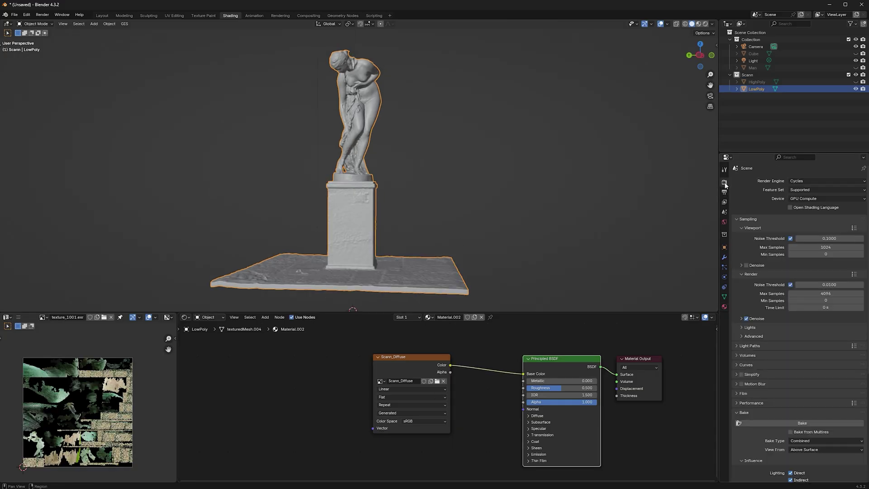
{"action": "scroll", "coordinate": [763, 393], "scroll_direction": "down", "scroll_amount": 10}
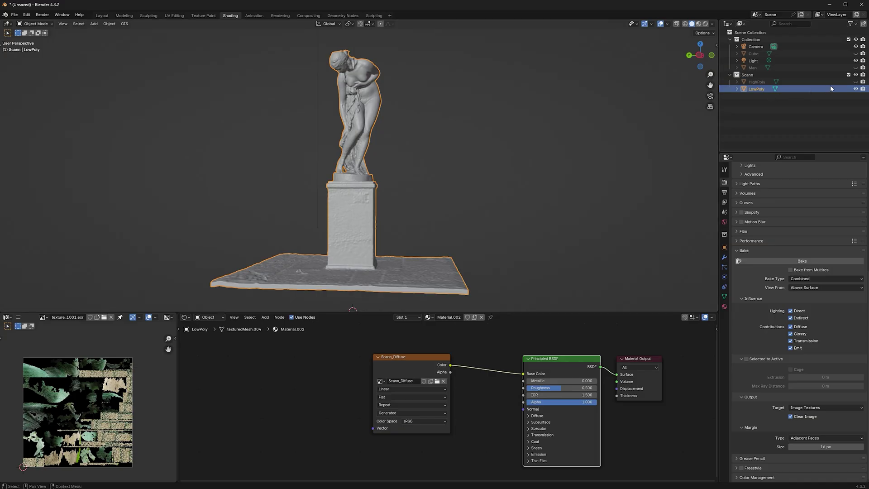
{"action": "left_click", "coordinate": [855, 82]}
{"action": "left_click", "coordinate": [762, 82]}
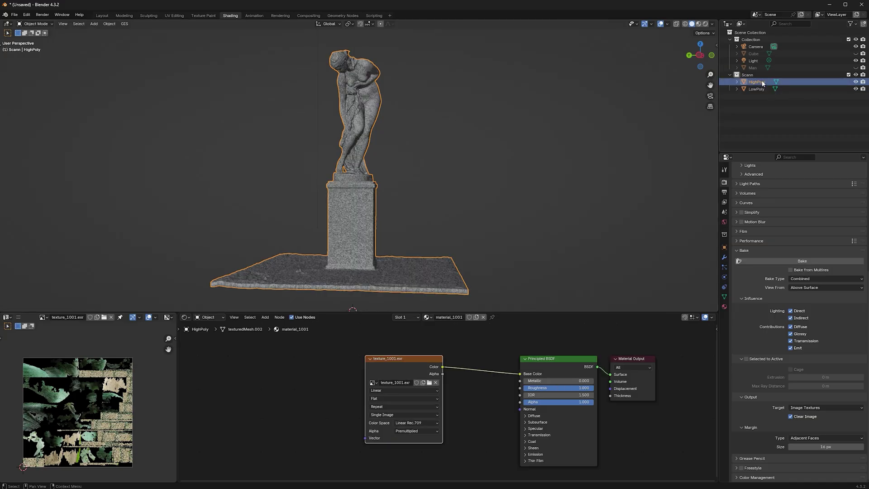
{"action": "left_click", "coordinate": [762, 89], "text": "ctrl"}
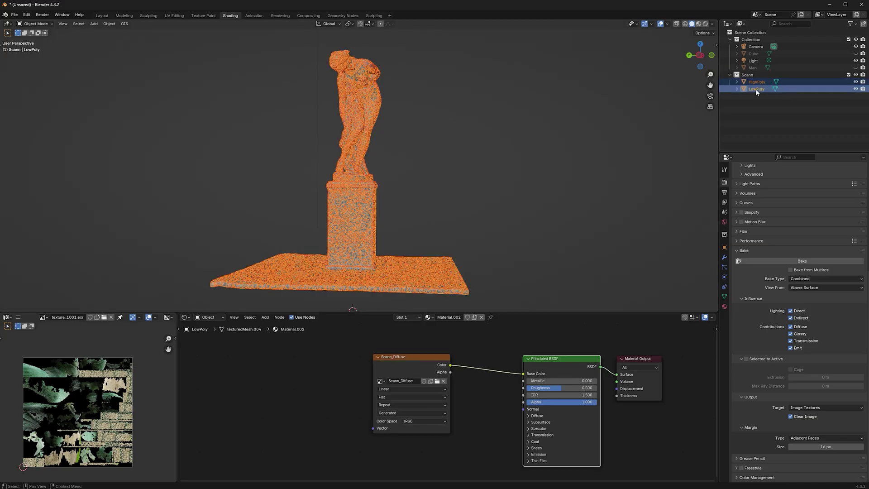
{"action": "left_click", "coordinate": [391, 372]}
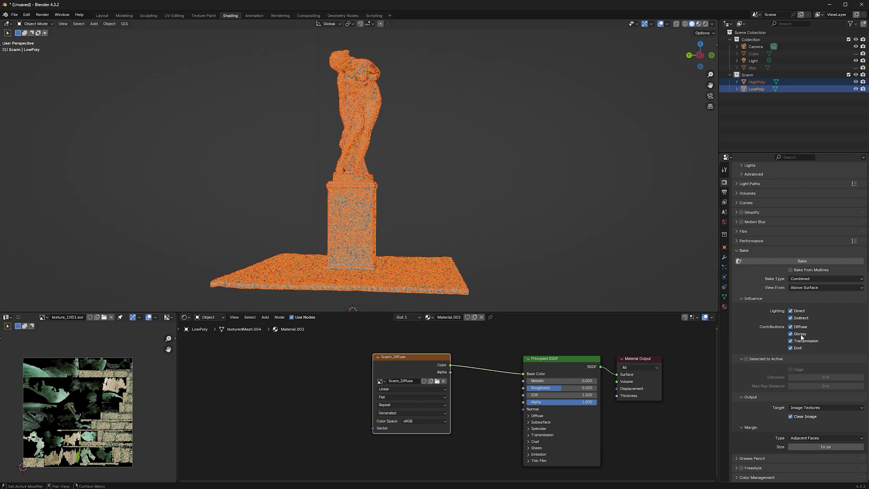
{"action": "middle_click_drag", "start_coordinate": [420, 368], "coordinate": [364, 358]}
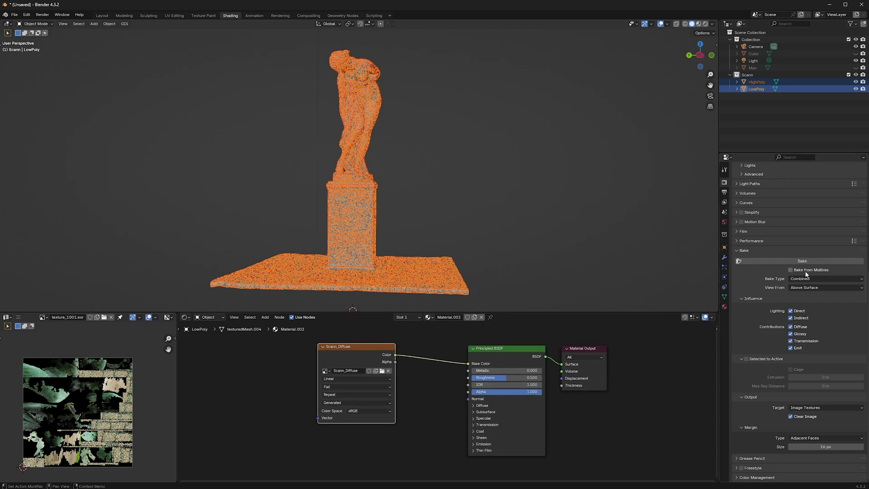
Bake a Diffuse color-only pass, Selected to Active with 0.002 m extrusion.
{"action": "left_click", "coordinate": [805, 279]}
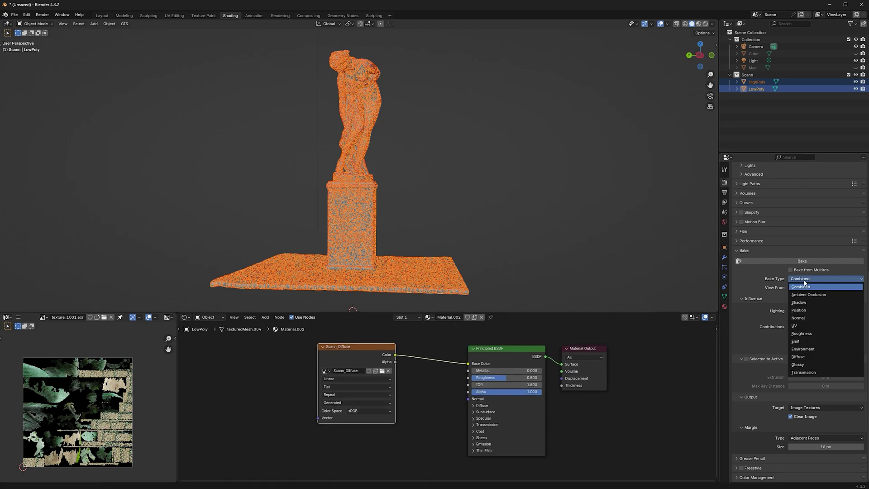
{"action": "left_click", "coordinate": [804, 356]}
{"action": "left_click", "coordinate": [798, 336]}
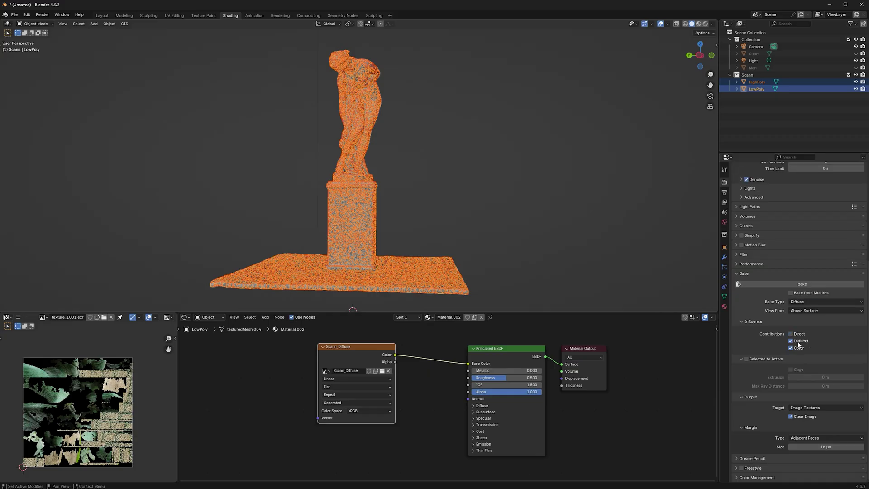
{"action": "left_click", "coordinate": [747, 360]}
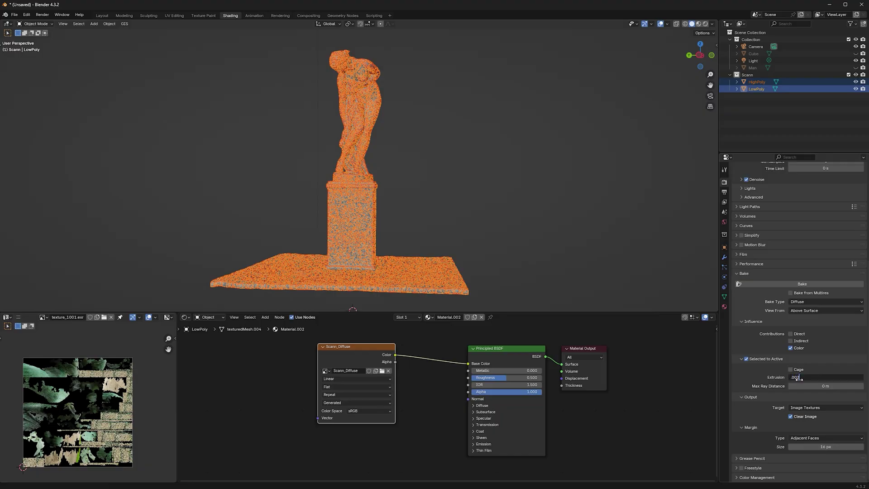
{"action": "key", "text": "Return"}
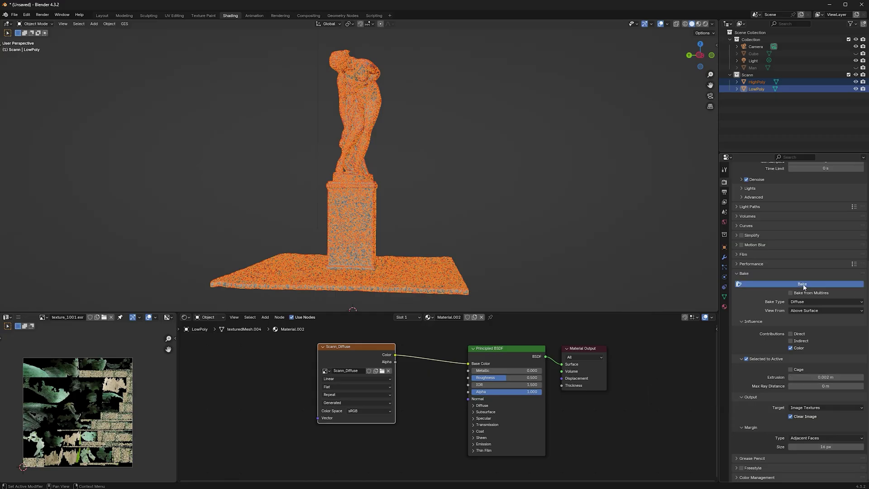
{"action": "left_click", "coordinate": [801, 285]}
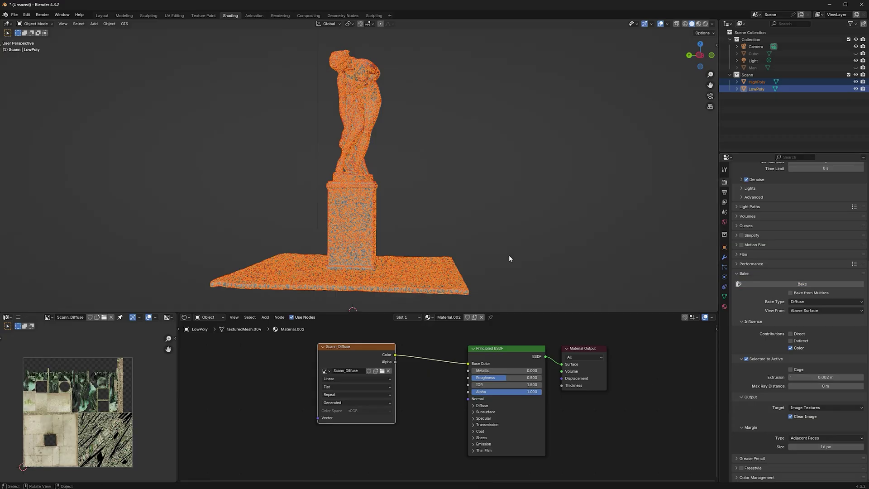
Hide HighPoly and view the baked LowPoly statue in Rendered shading.
{"action": "middle_click_drag", "start_coordinate": [349, 202], "coordinate": [379, 197]}
{"action": "scroll", "coordinate": [379, 197], "scroll_direction": "up", "scroll_amount": 4}
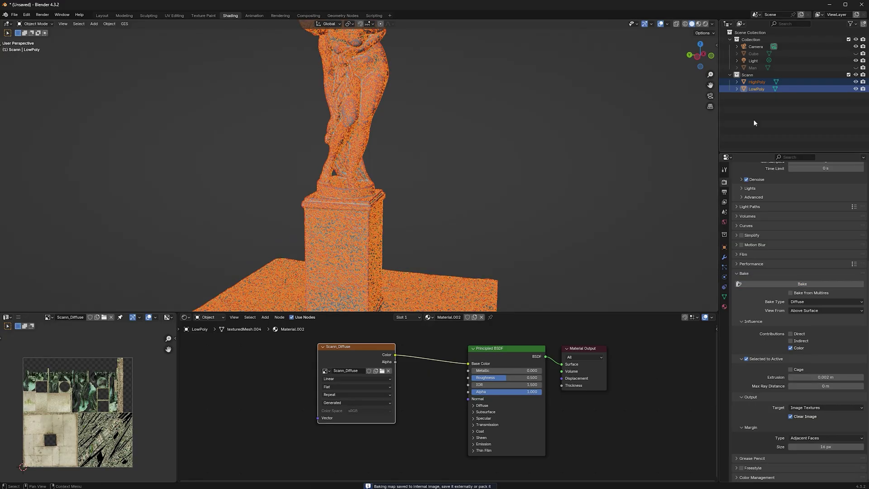
{"action": "left_click", "coordinate": [856, 82]}
{"action": "scroll", "coordinate": [485, 131], "scroll_direction": "down", "scroll_amount": 4}
{"action": "left_click", "coordinate": [705, 24]}
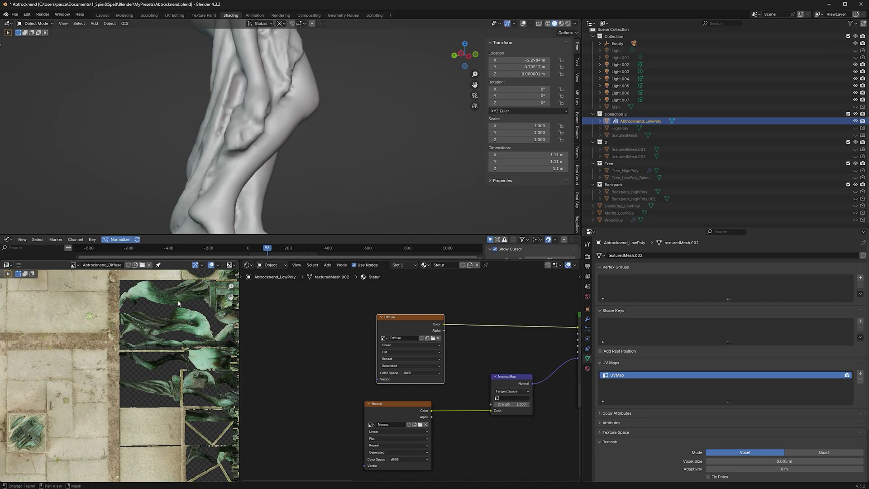
Start a Wavefront (.obj) export of the LowPoly with Selection Only enabled.
{"action": "left_click", "coordinate": [18, 265]}
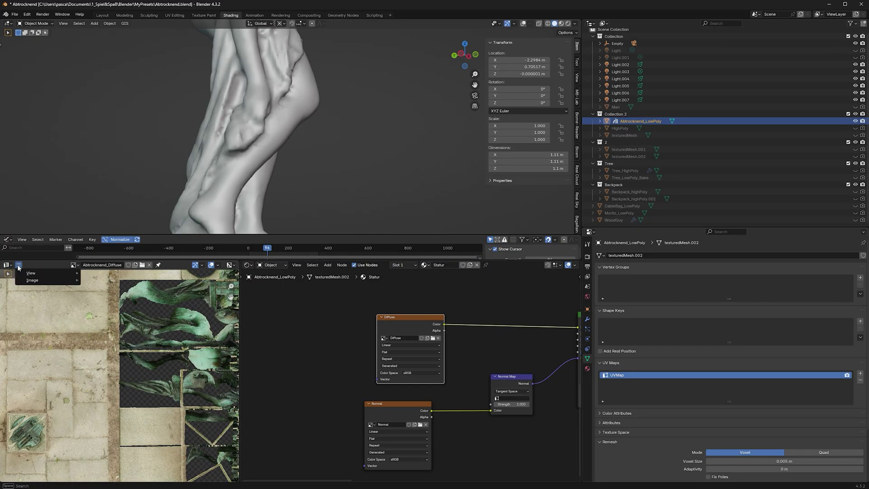
{"action": "mouse_move", "coordinate": [31, 273]}
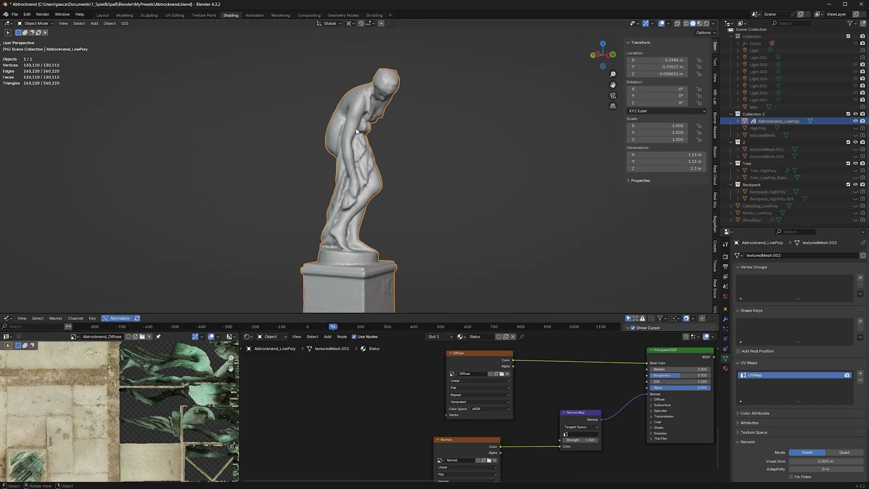
{"action": "left_click", "coordinate": [15, 14]}
{"action": "mouse_move", "coordinate": [46, 117]}
{"action": "left_click", "coordinate": [127, 159]}
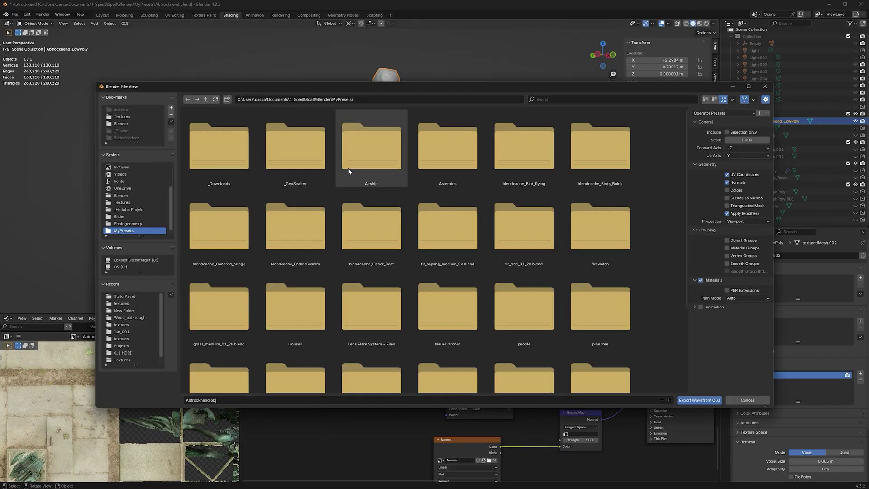
{"action": "left_click", "coordinate": [727, 133]}
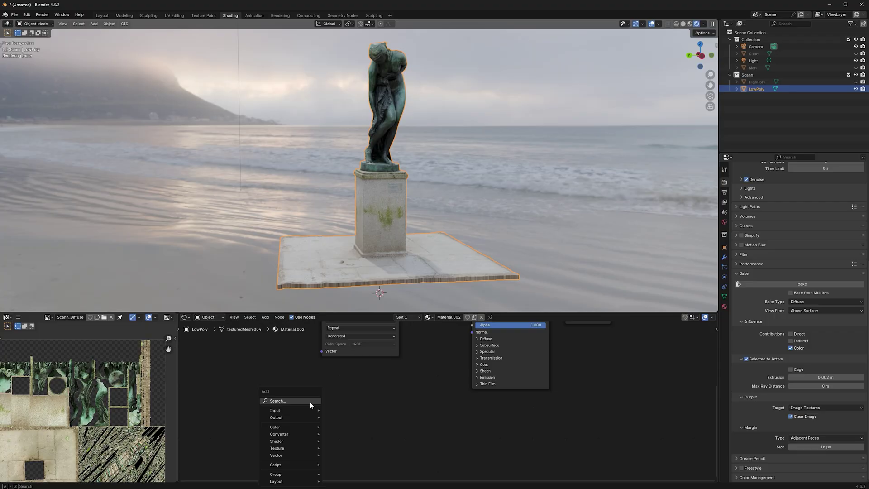
Add an Image Texture node with a new 4096 px image named Scann_Normal.
{"action": "type", "text": "image"}
{"action": "key", "text": "Return"}
{"action": "left_click", "coordinate": [310, 372]}
{"action": "left_click", "coordinate": [344, 403]}
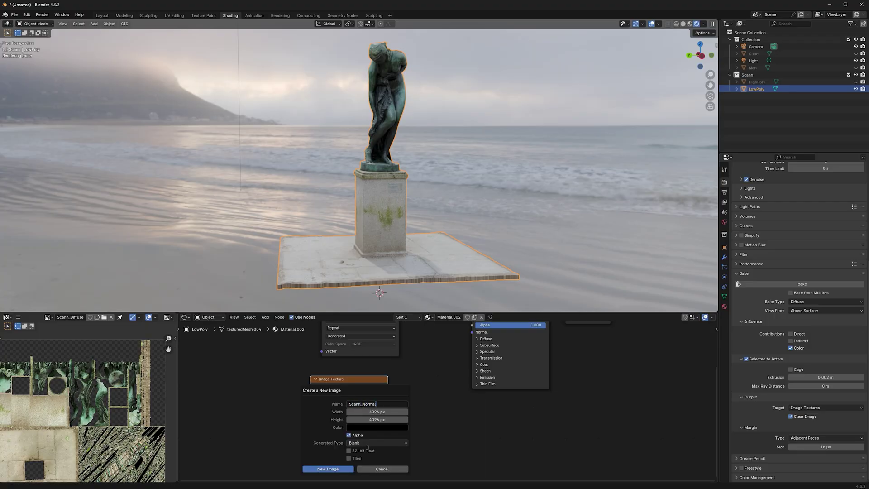
{"action": "left_click", "coordinate": [341, 470]}
Add a Normal Map node and link Scann_Normal's Color through it to the shader's Normal.
{"action": "key", "text": "shift+a"}
{"action": "type", "text": "normal map"}
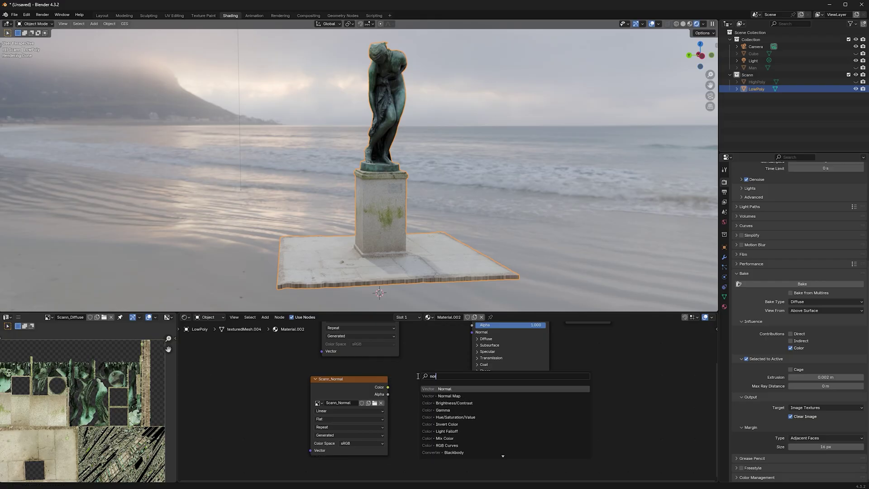
{"action": "key", "text": "Return"}
{"action": "left_click", "coordinate": [406, 372]}
{"action": "left_click_drag", "start_coordinate": [387, 387], "coordinate": [406, 411]}
{"action": "left_click_drag", "start_coordinate": [454, 380], "coordinate": [471, 332]}
Select HighPoly together with LowPoly and set the bake type to Normal.
{"action": "left_click", "coordinate": [757, 82], "text": "ctrl"}
{"action": "left_click", "coordinate": [799, 302]}
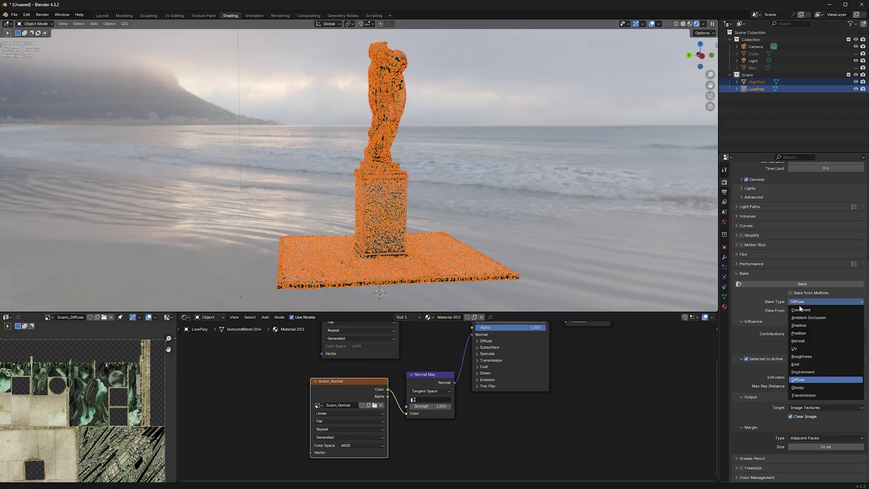
{"action": "left_click", "coordinate": [810, 340]}
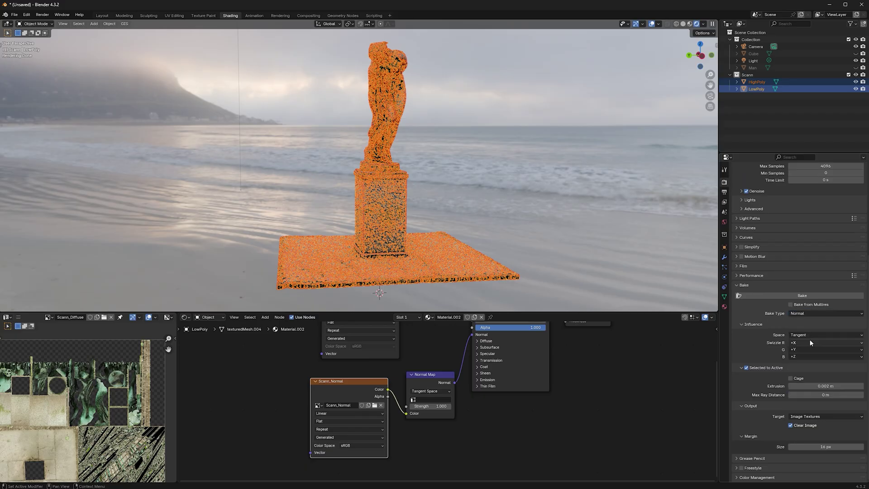
Enable the Face Orientation overlay and deselect everything to check LowPoly faces point outward.
{"action": "left_click", "coordinate": [818, 295]}
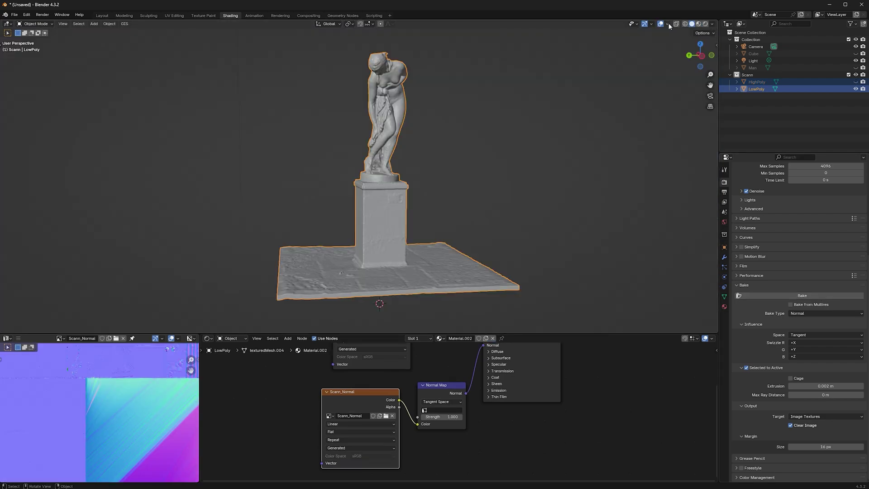
{"action": "left_click", "coordinate": [667, 24]}
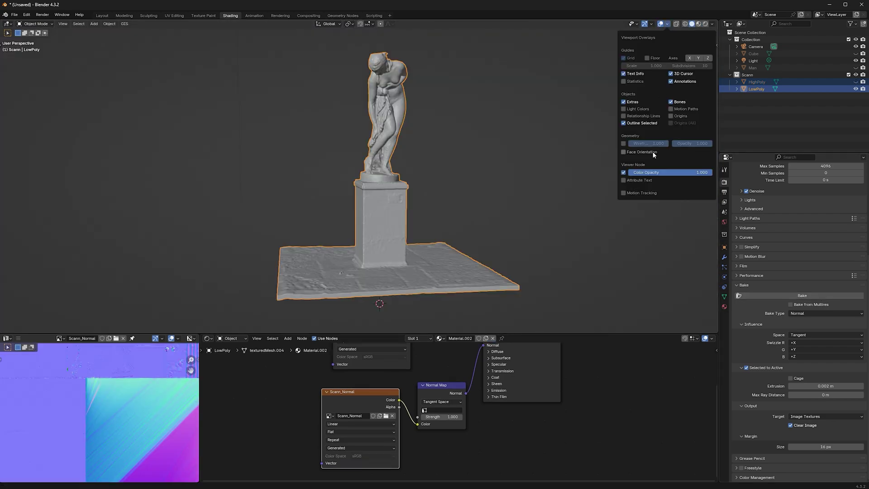
{"action": "left_click", "coordinate": [637, 152]}
{"action": "left_click", "coordinate": [512, 205]}
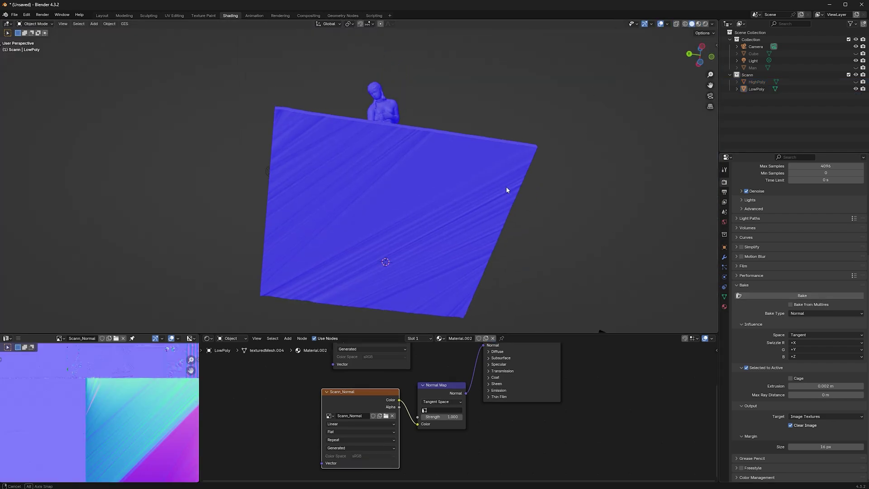